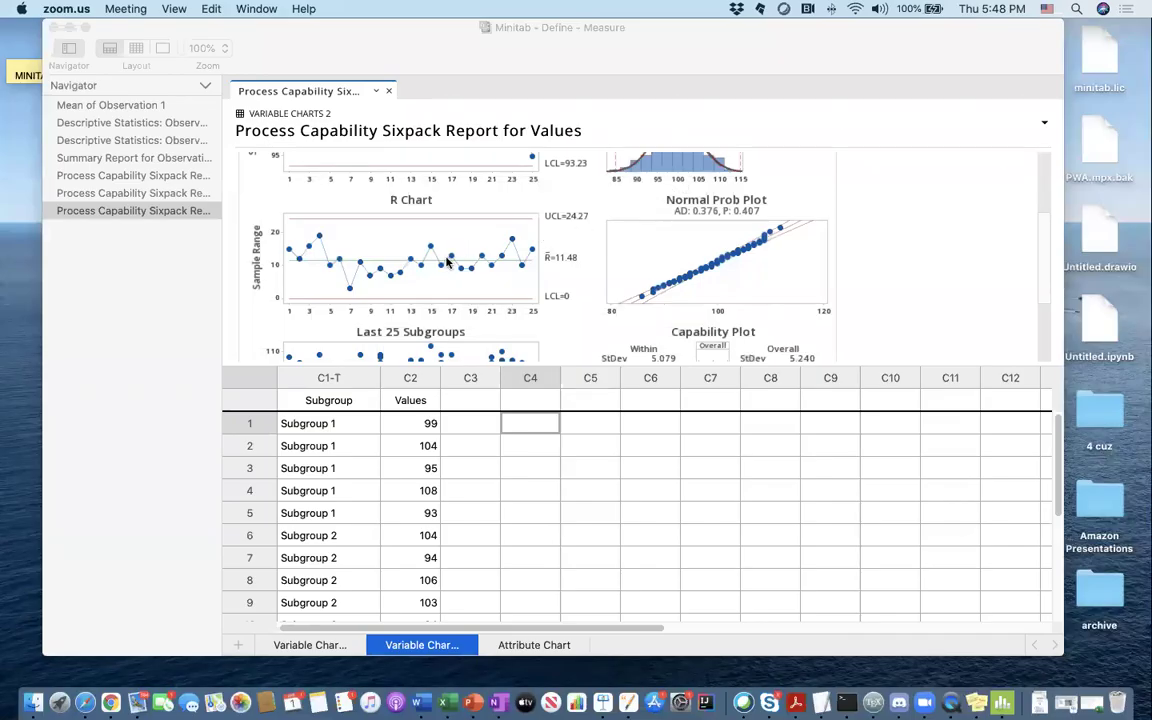
# - Scroll up to the Sixpack report's Xbar chart, bring Minitab to the front and open the Stat menu
pyautogui.scroll(3, 447, 262)
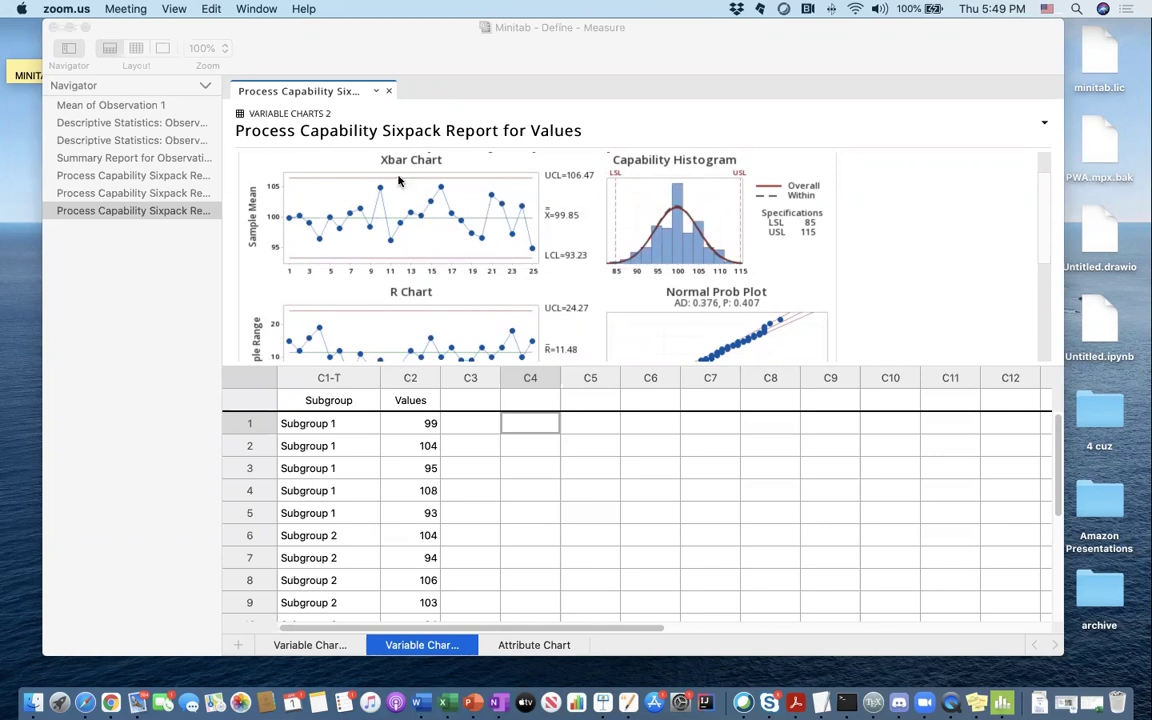
pyautogui.click(311, 28)
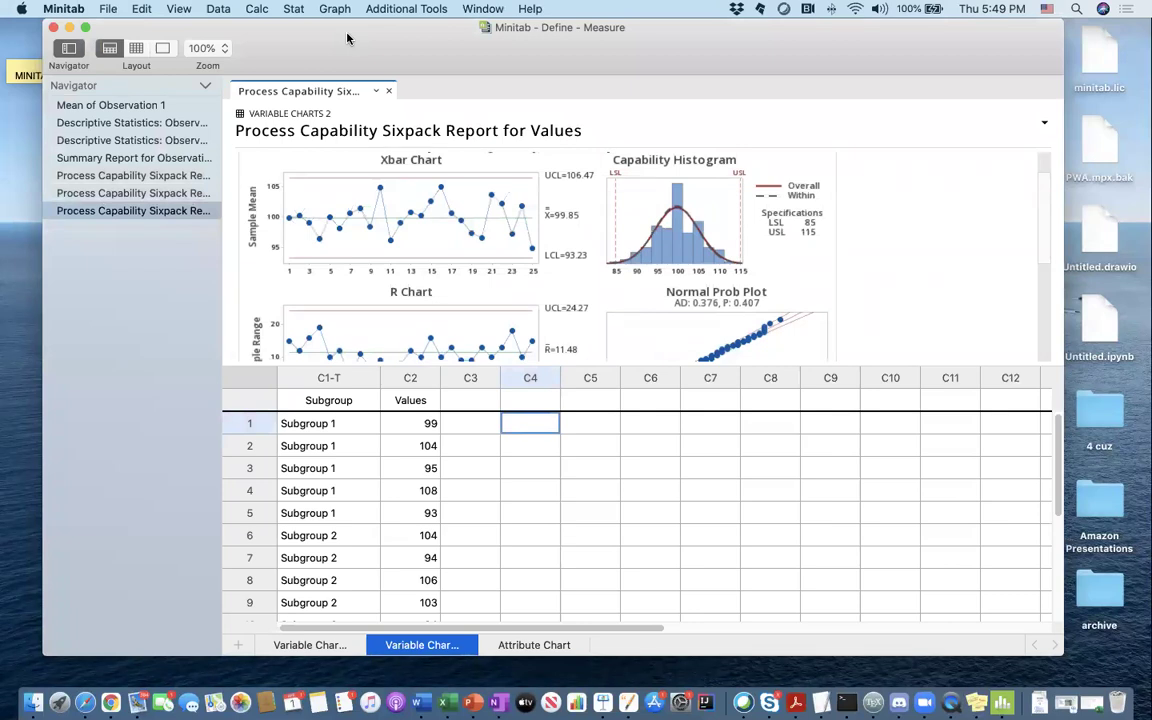
pyautogui.click(292, 10)
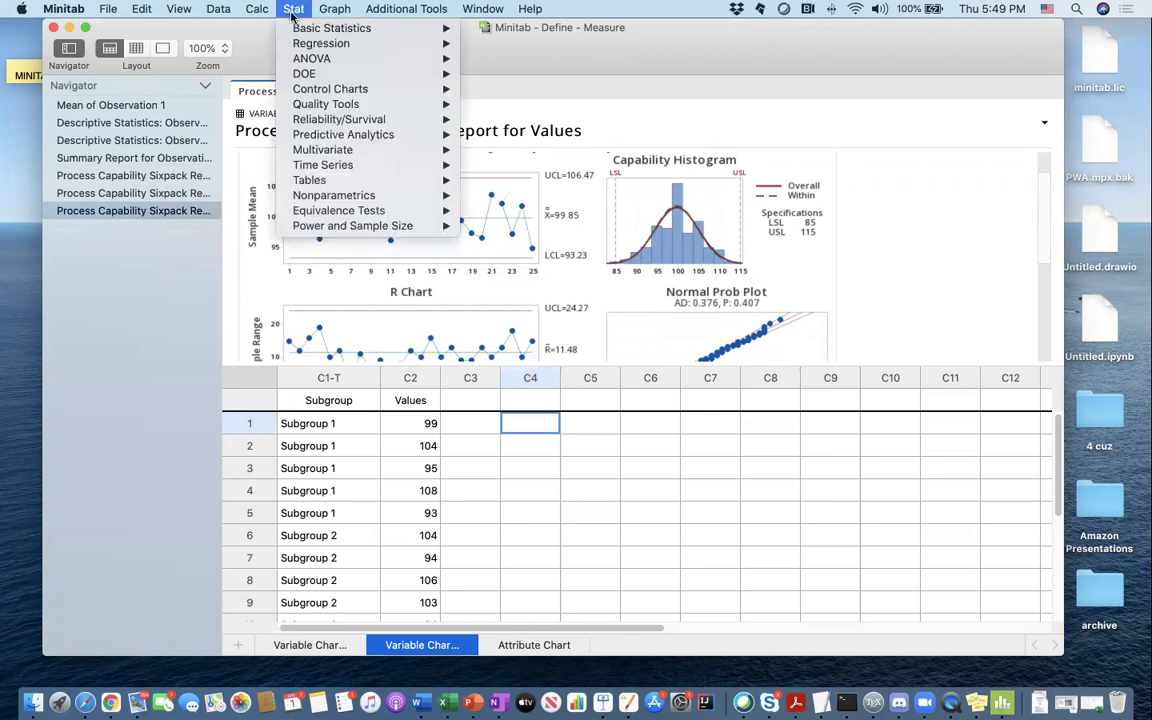
# - Open the Xbar-R Chart dialog via Stat > Control Charts > Variables Charts for Subgroups
pyautogui.moveTo(331, 93)
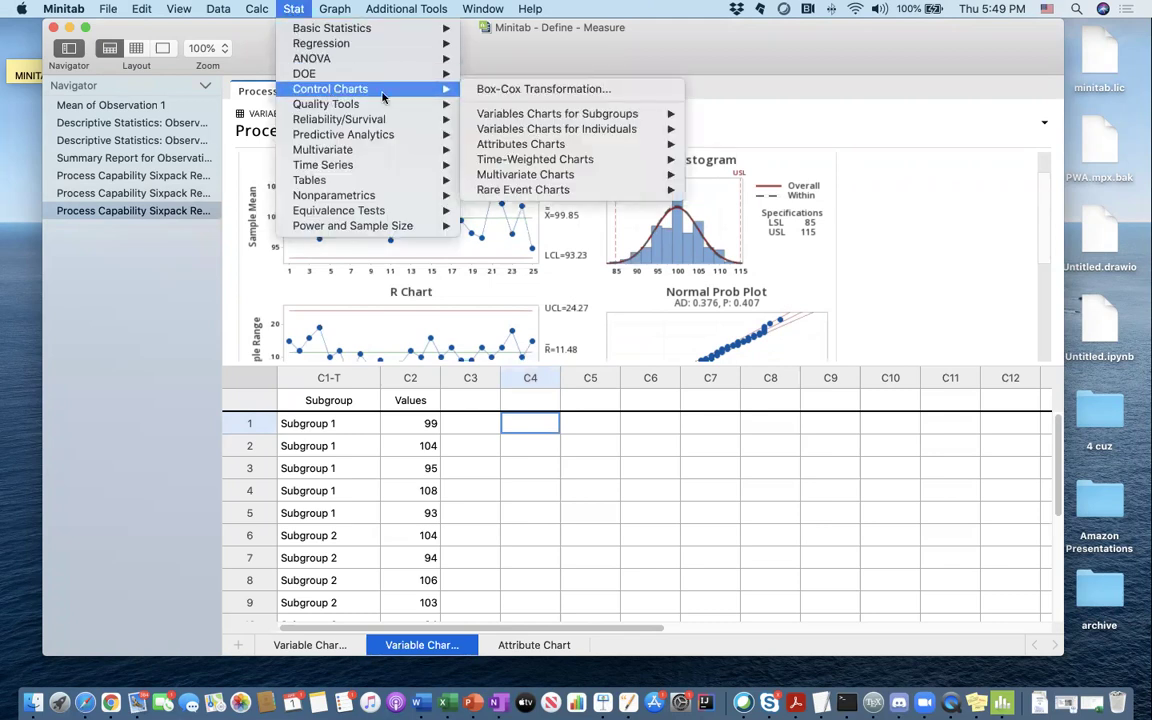
pyautogui.moveTo(505, 114)
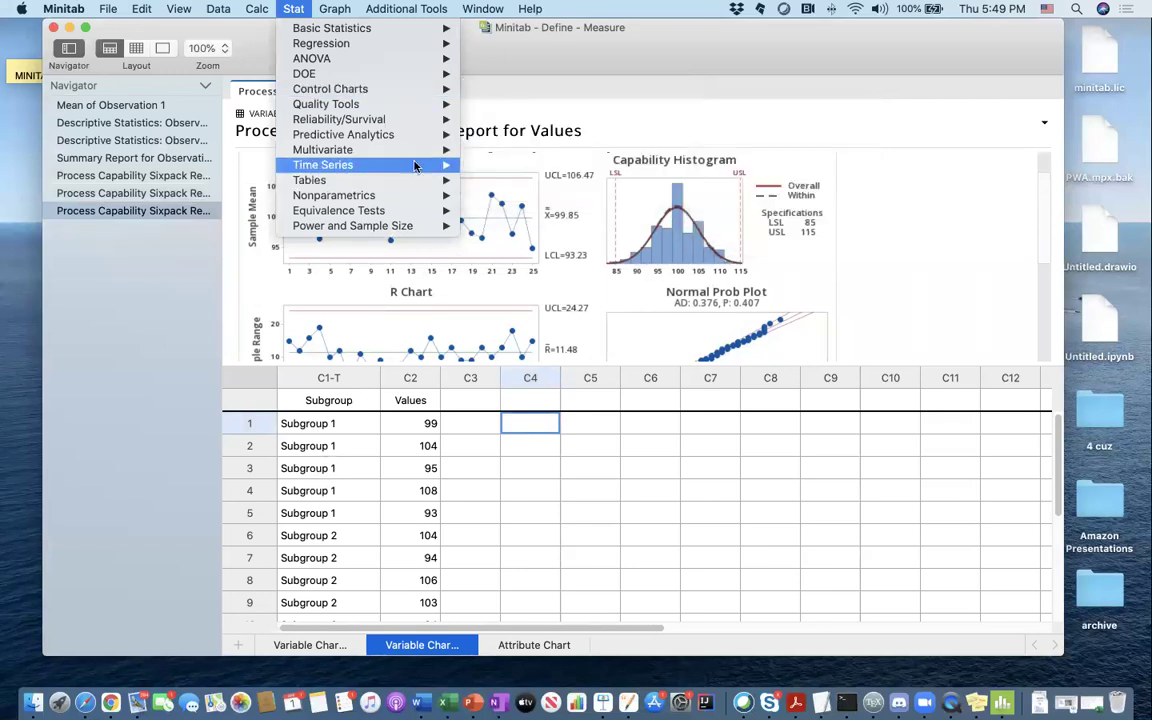
pyautogui.moveTo(368, 88)
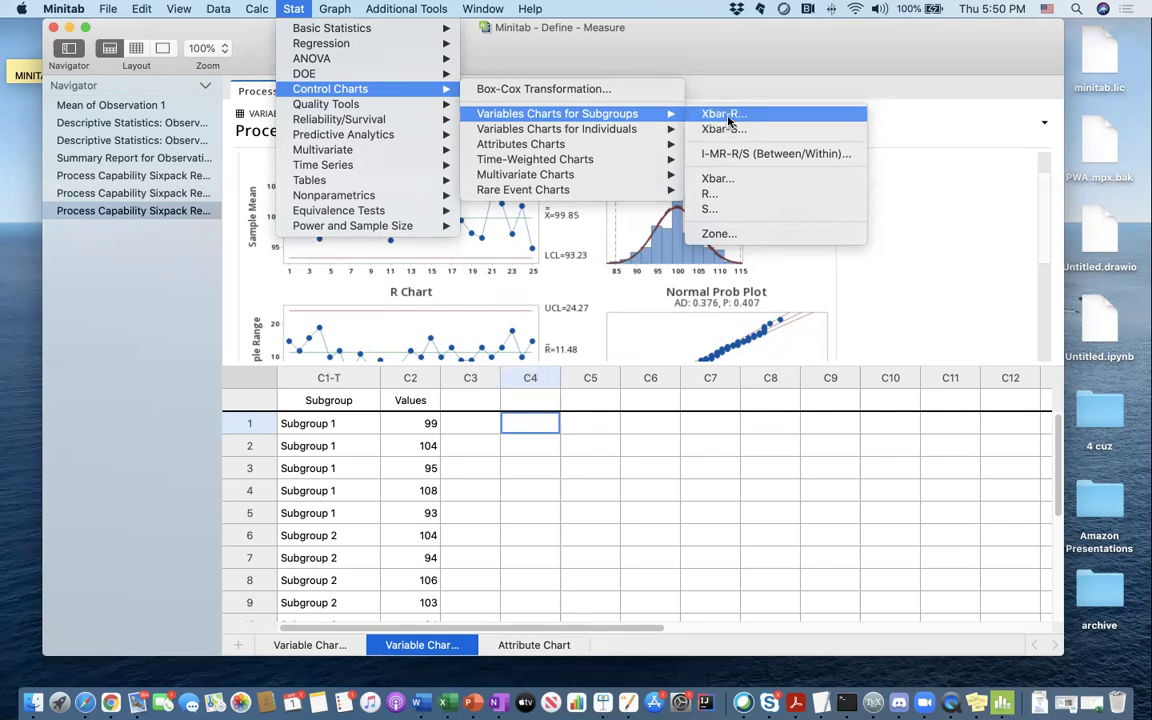
pyautogui.click(724, 115)
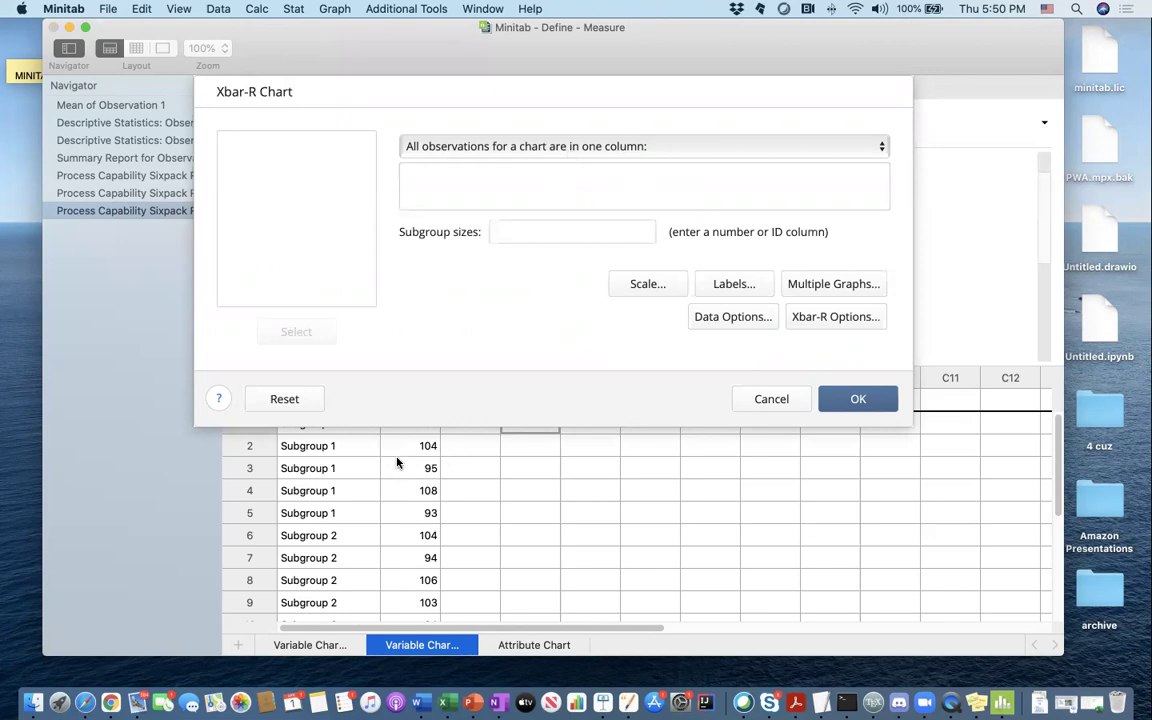
pyautogui.click(776, 399)
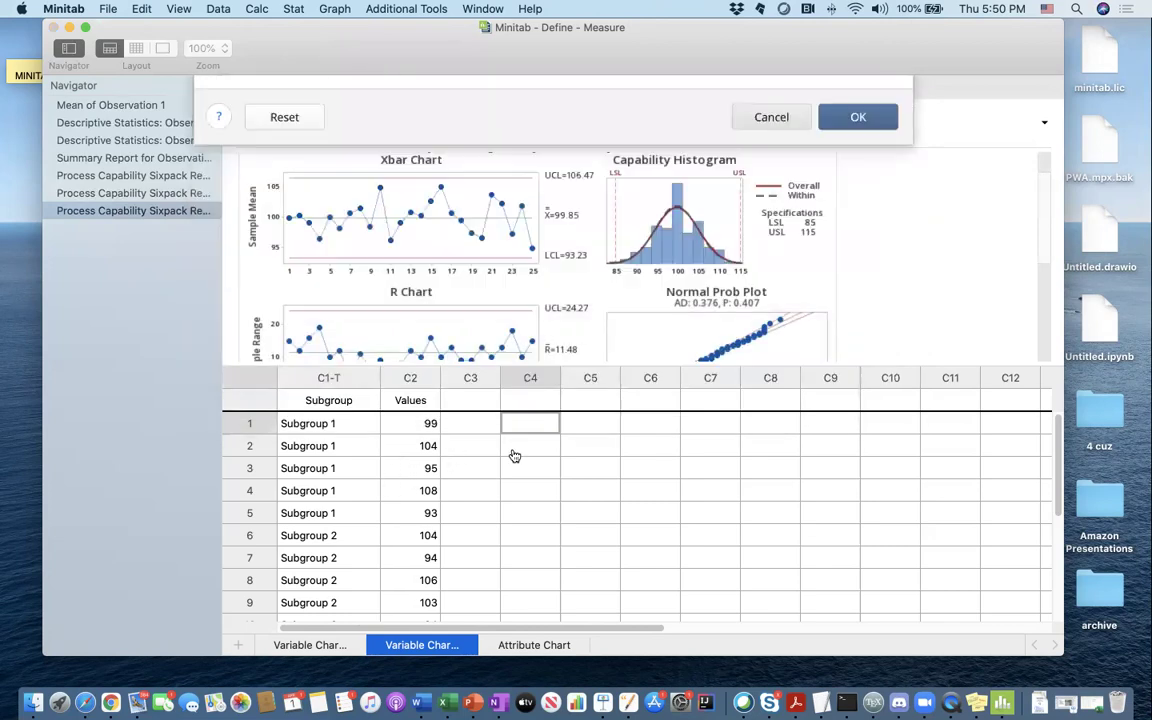
pyautogui.click(311, 645)
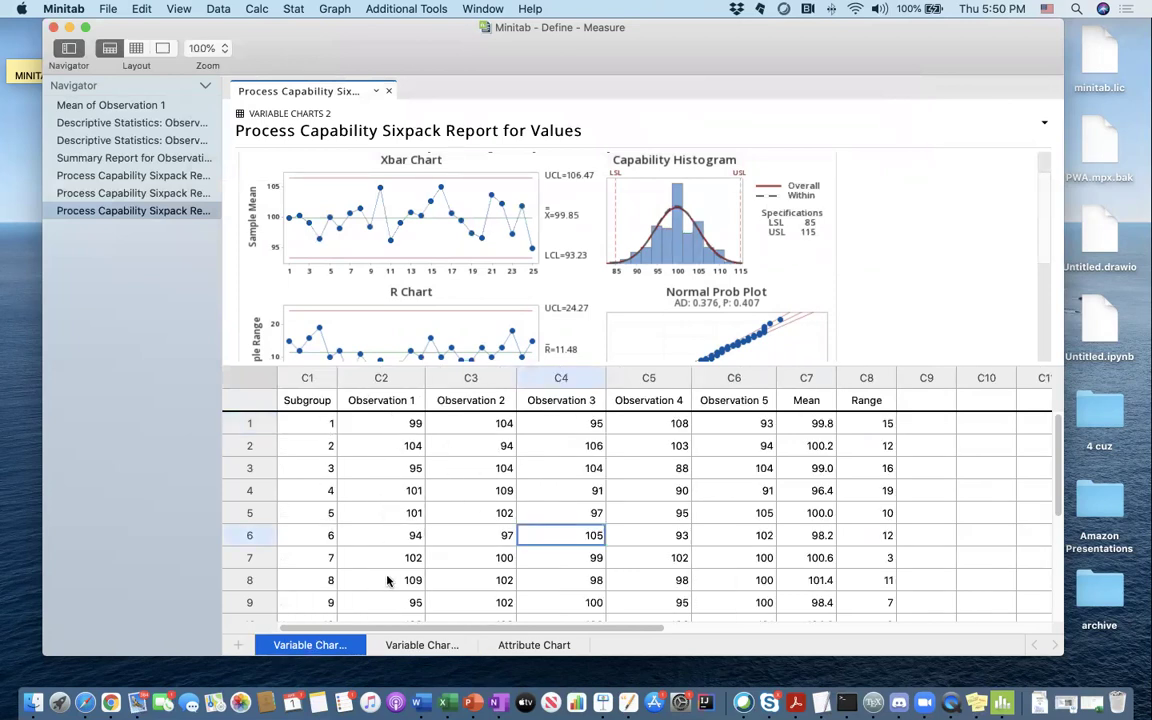
pyautogui.click(422, 645)
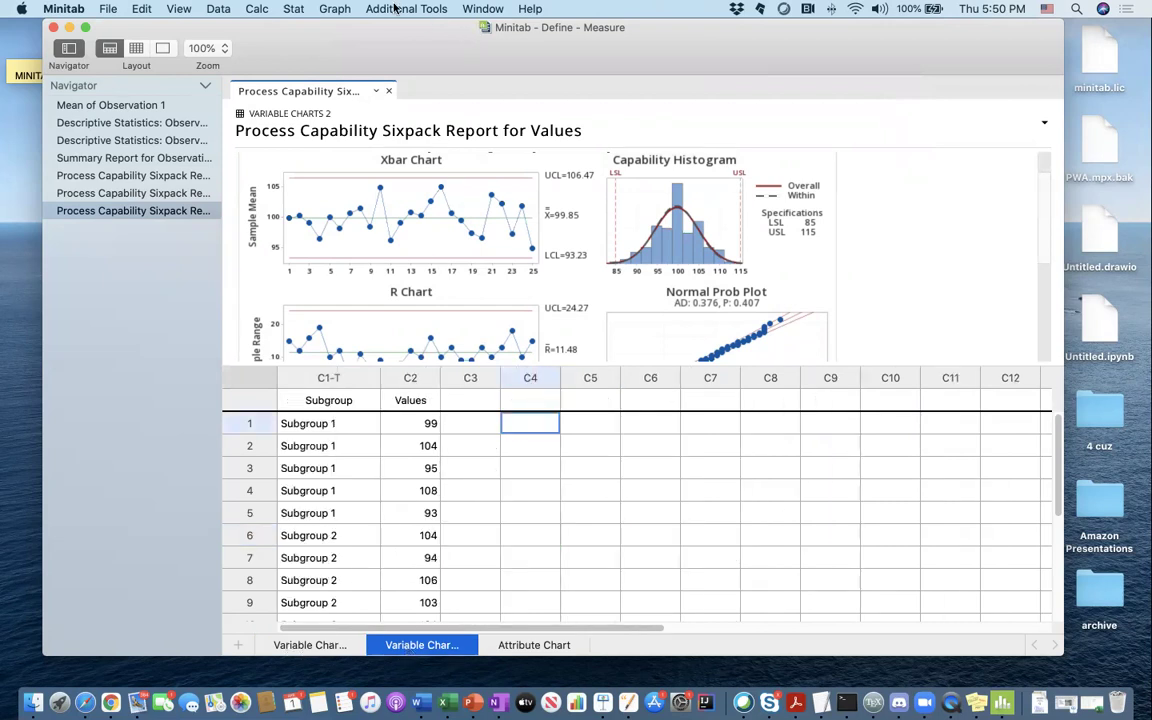
pyautogui.click(292, 8)
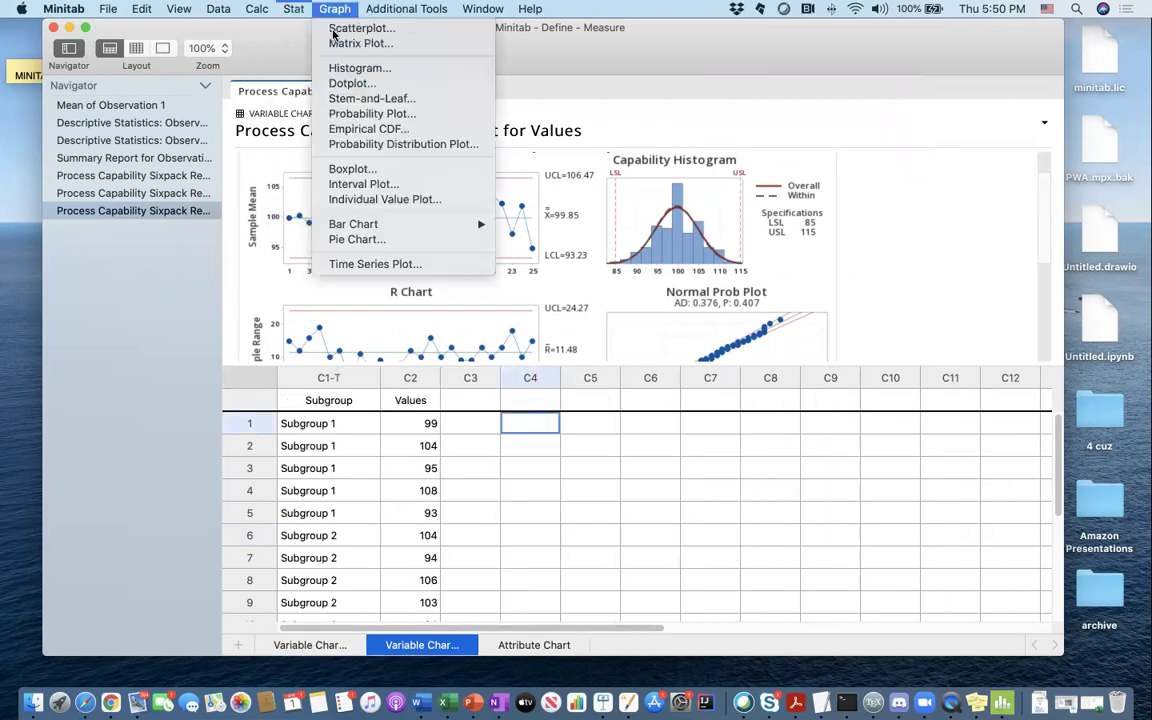
pyautogui.moveTo(313, 42)
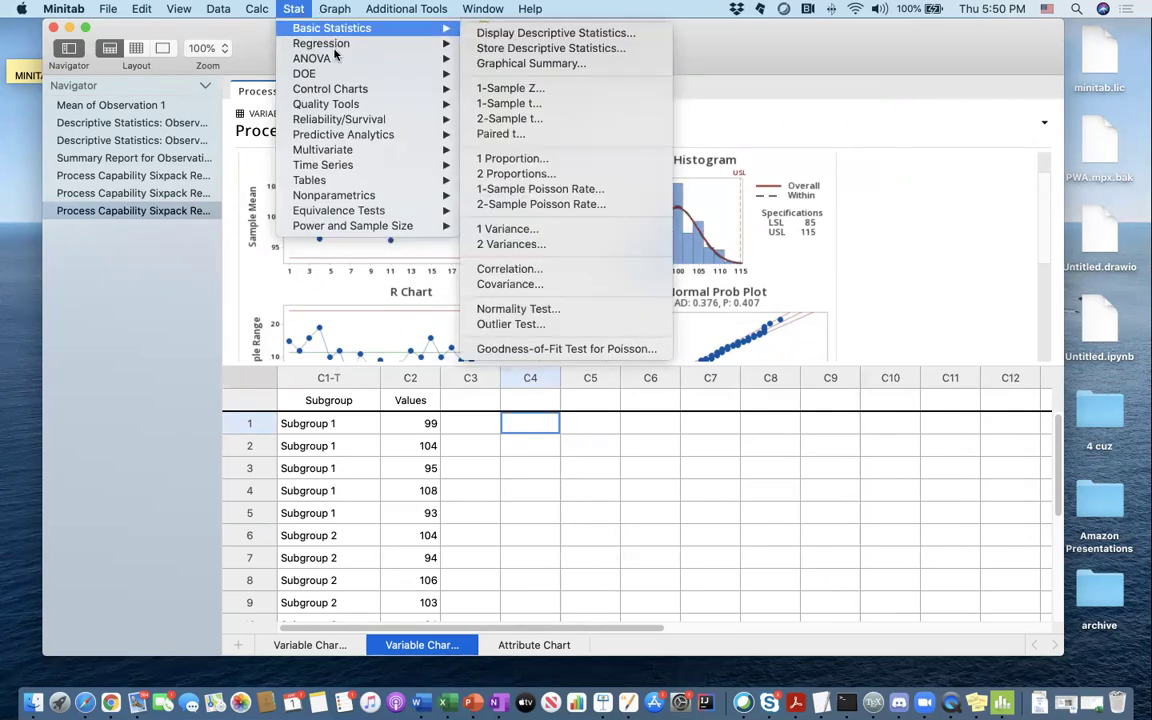
pyautogui.moveTo(450, 91)
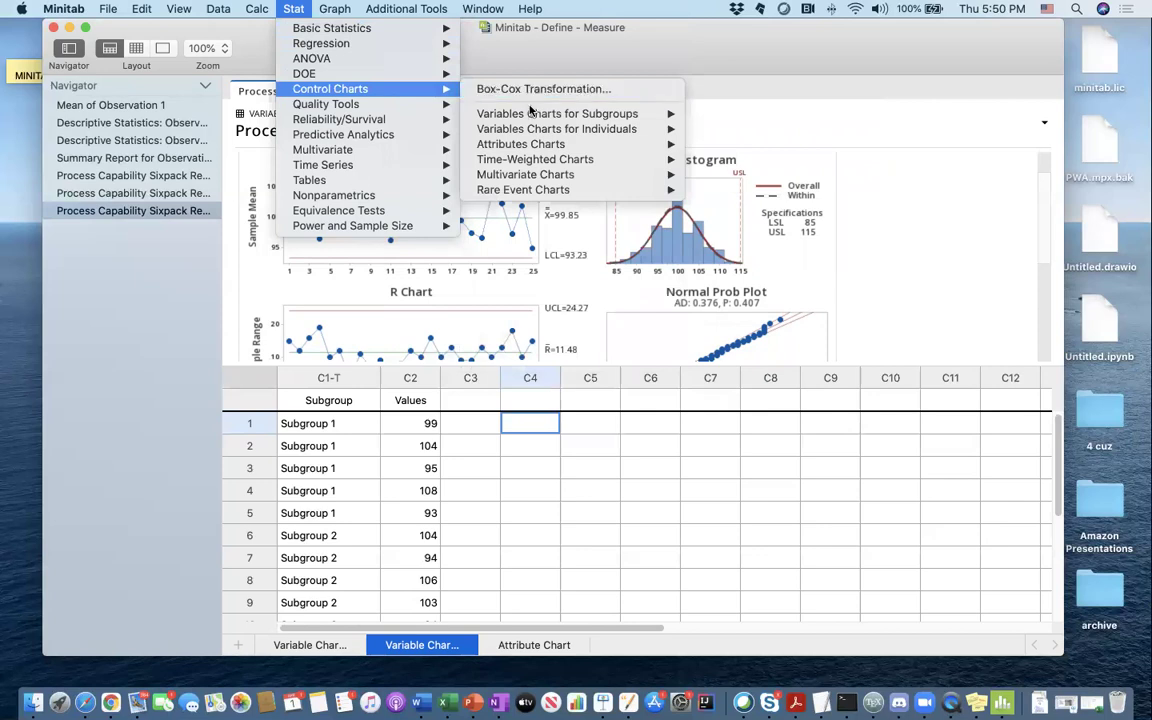
pyautogui.moveTo(482, 112)
pyautogui.click(722, 115)
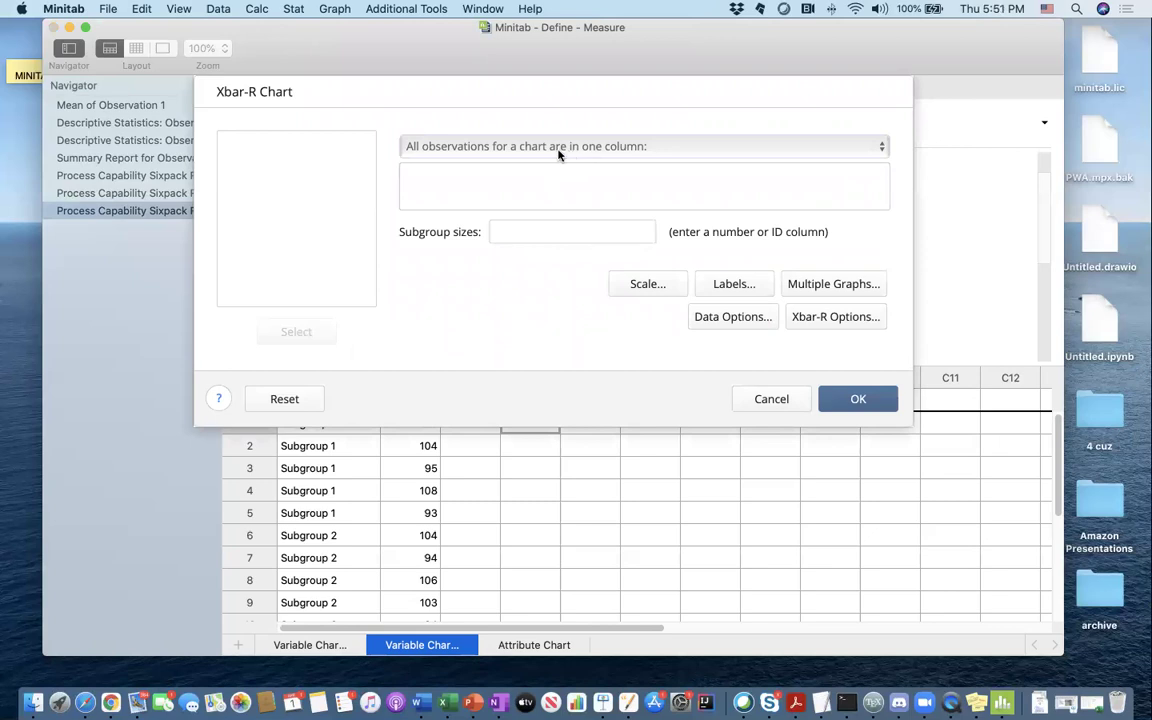
# - Chart C2 Values as Xbar-R with all observations in one column and subgroup size 5
pyautogui.click(611, 152)
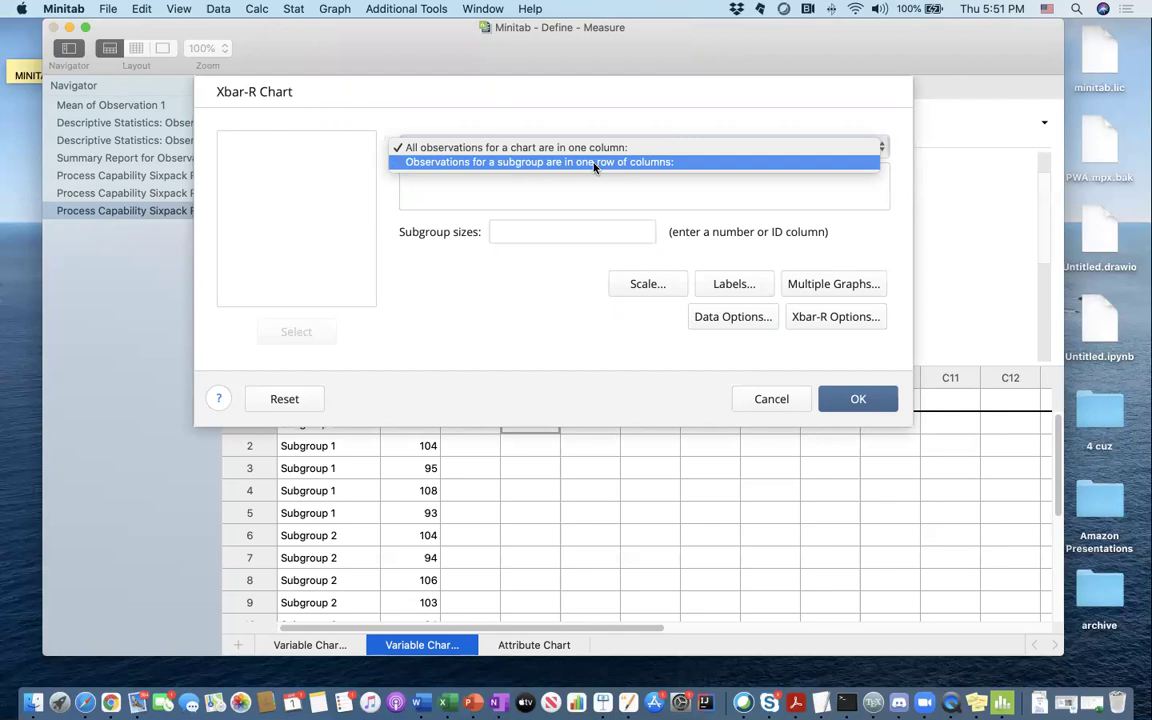
pyautogui.click(594, 167)
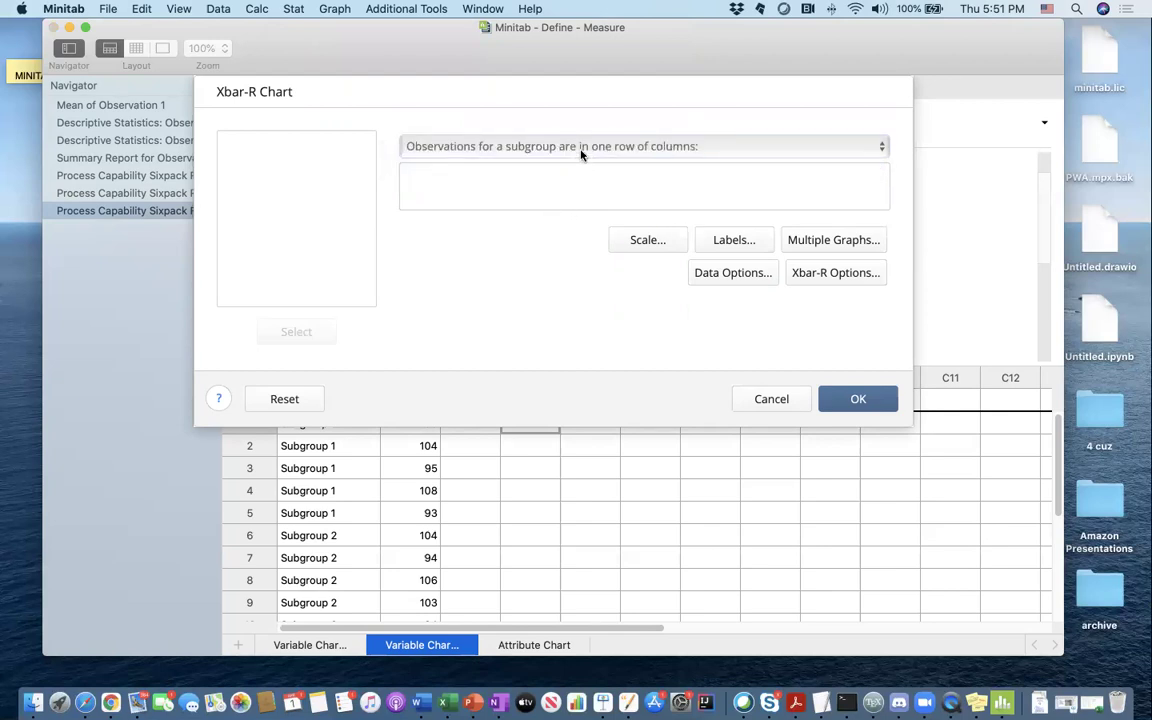
pyautogui.click(581, 154)
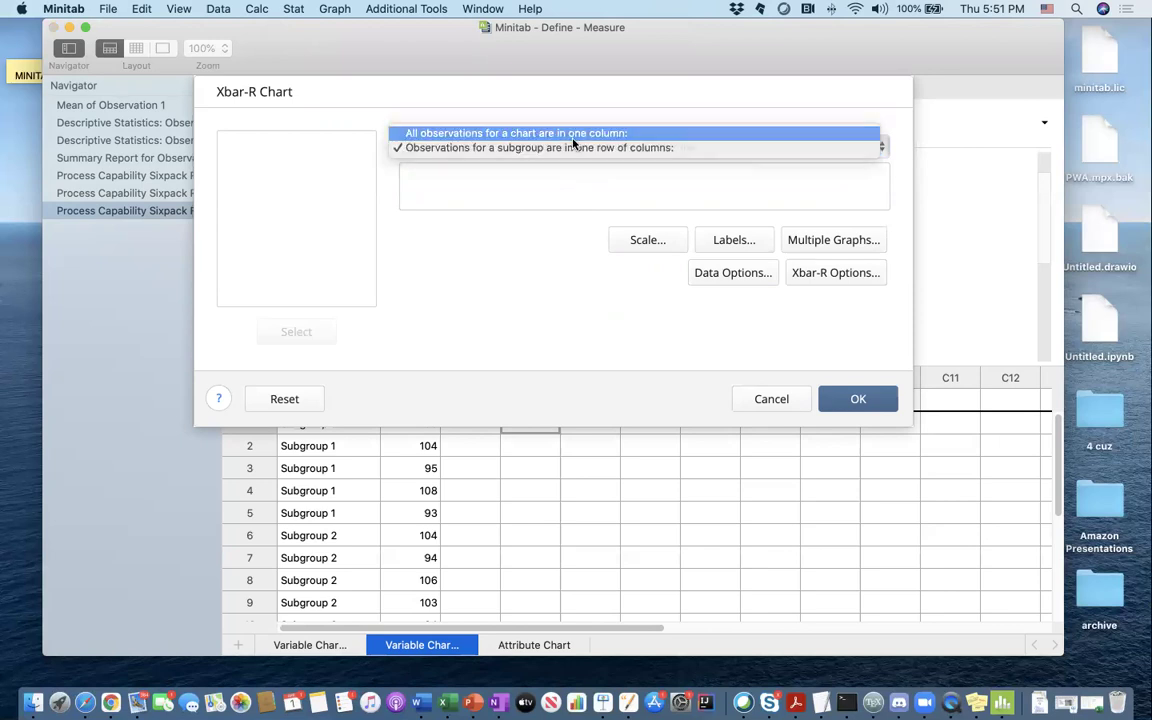
pyautogui.click(545, 130)
pyautogui.click(522, 175)
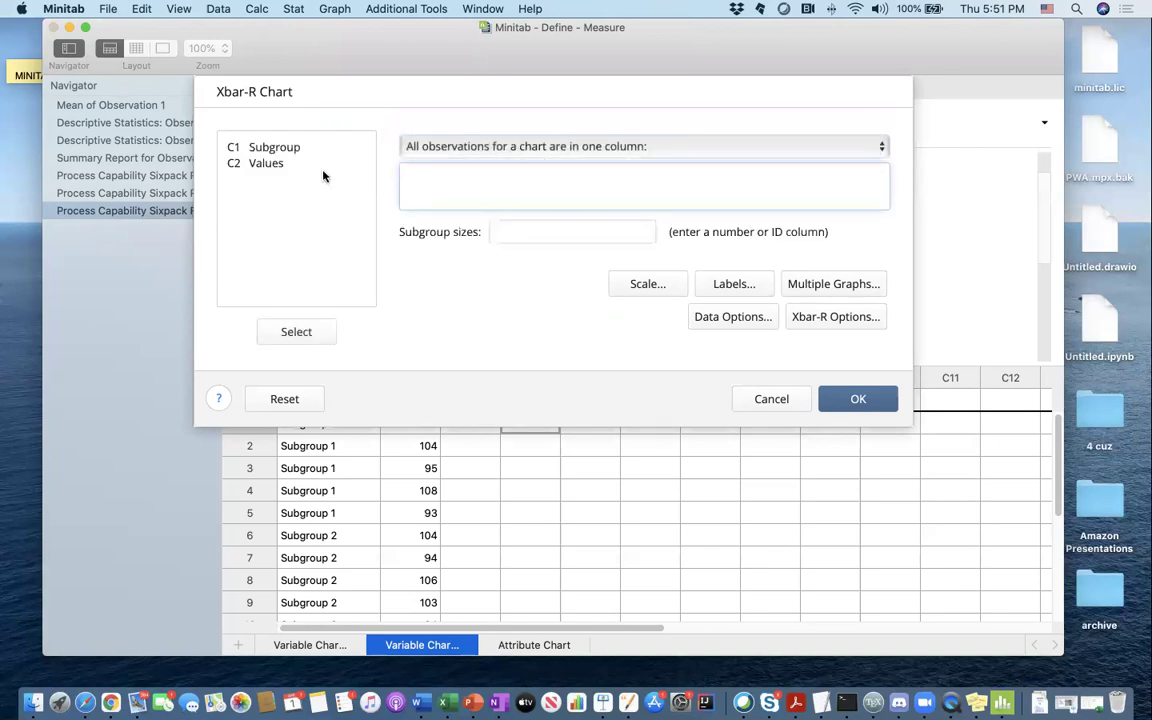
pyautogui.moveTo(280, 168); pyautogui.dragTo(424, 185)
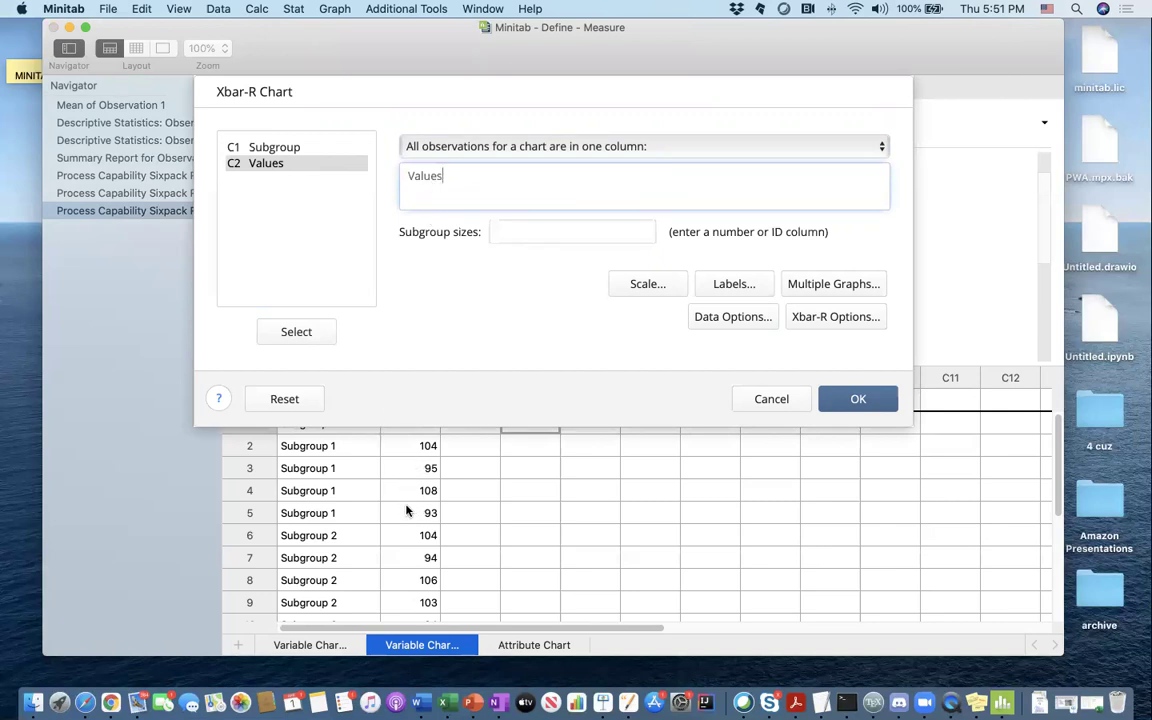
pyautogui.click(508, 233)
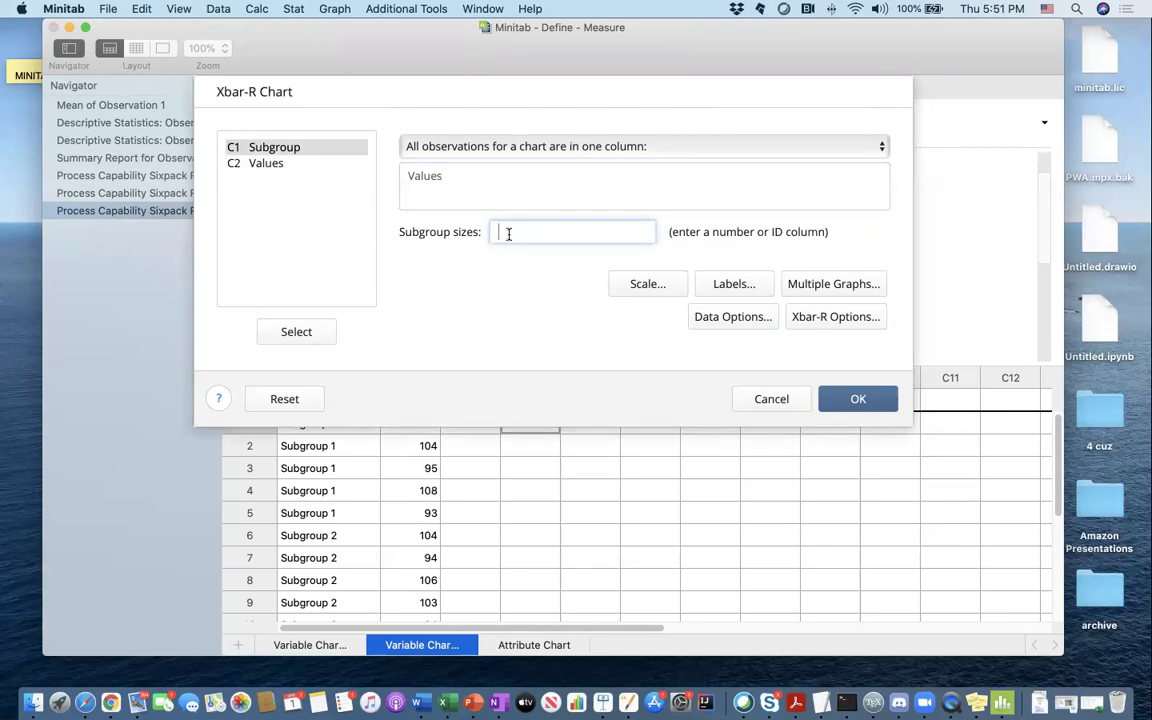
pyautogui.write('5')
pyautogui.click(843, 401)
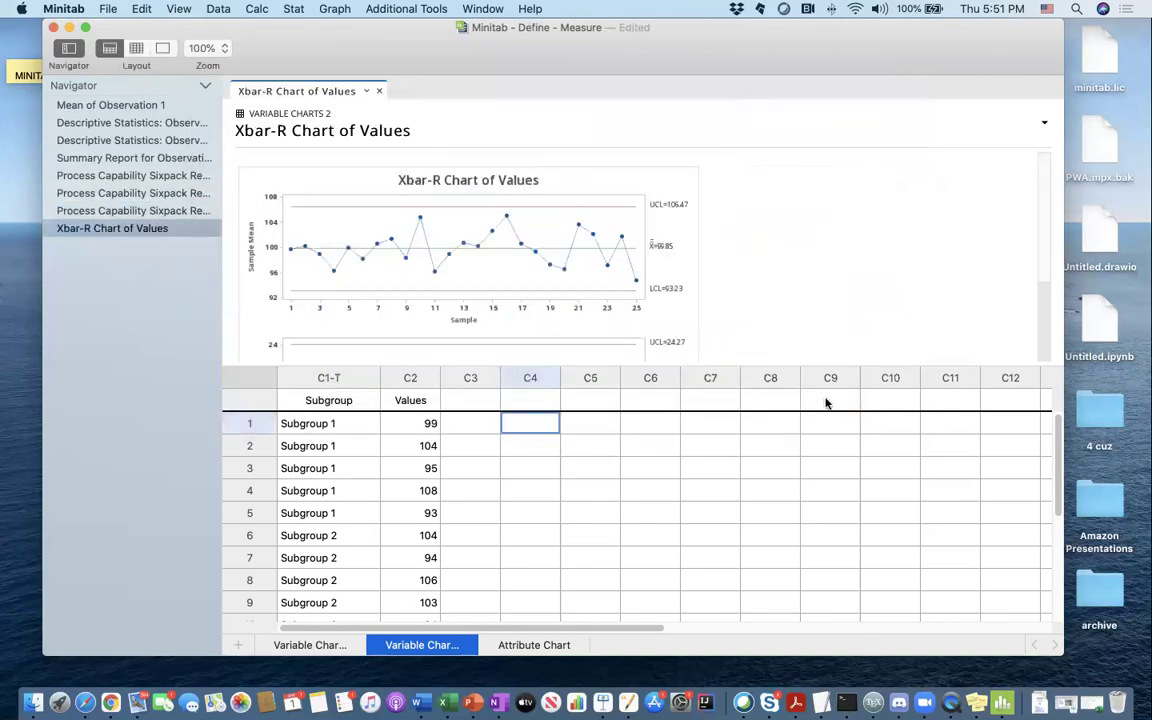
# - Review the Xbar-R Chart of Values, then return to the Process Capability Sixpack Report for Values
pyautogui.scroll(-3, 726, 309)
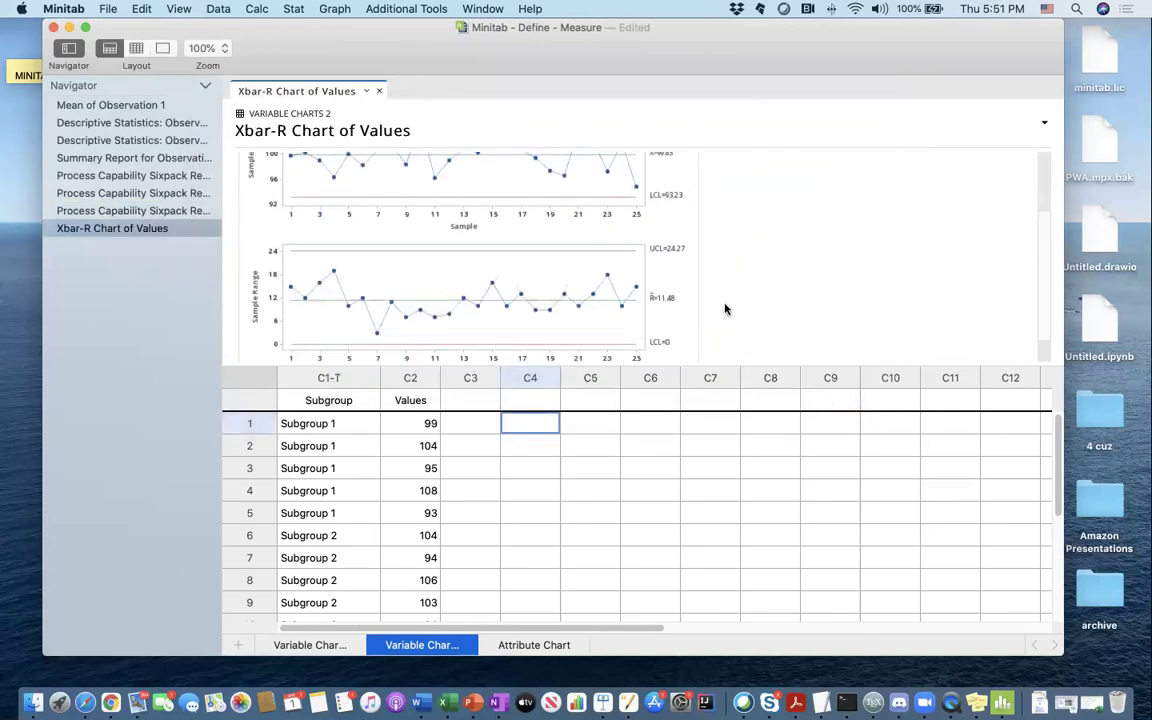
pyautogui.scroll(2, 726, 309)
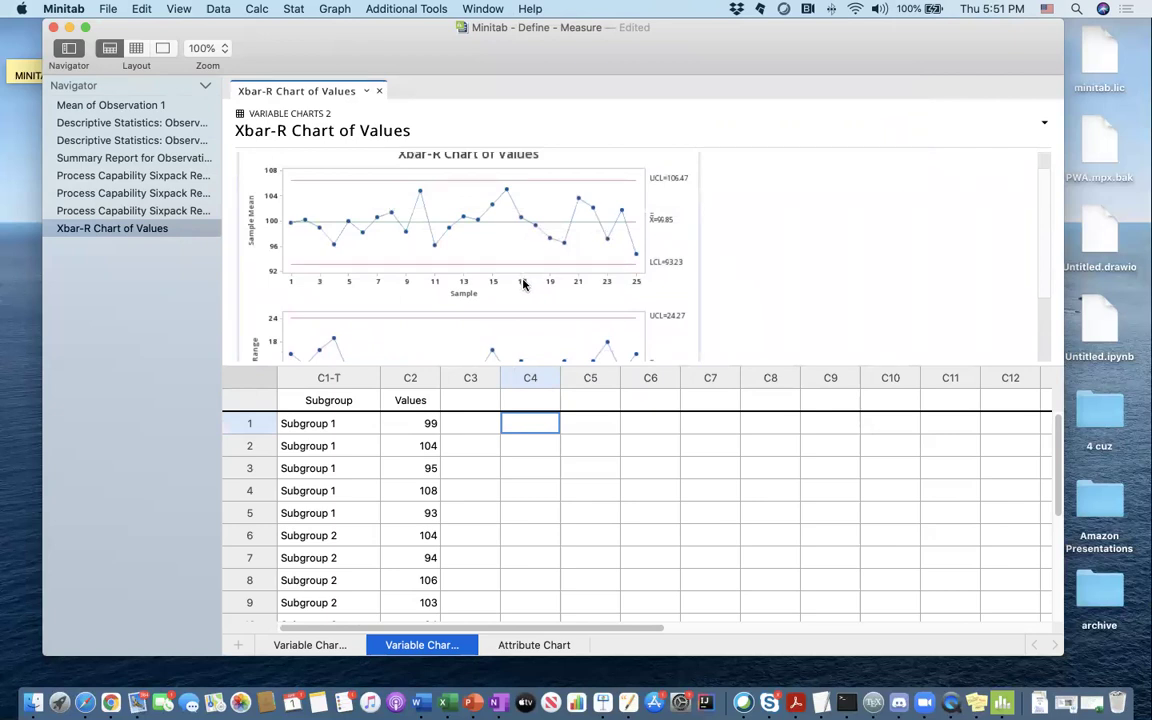
pyautogui.scroll(-1, 525, 284)
pyautogui.scroll(2, 560, 265)
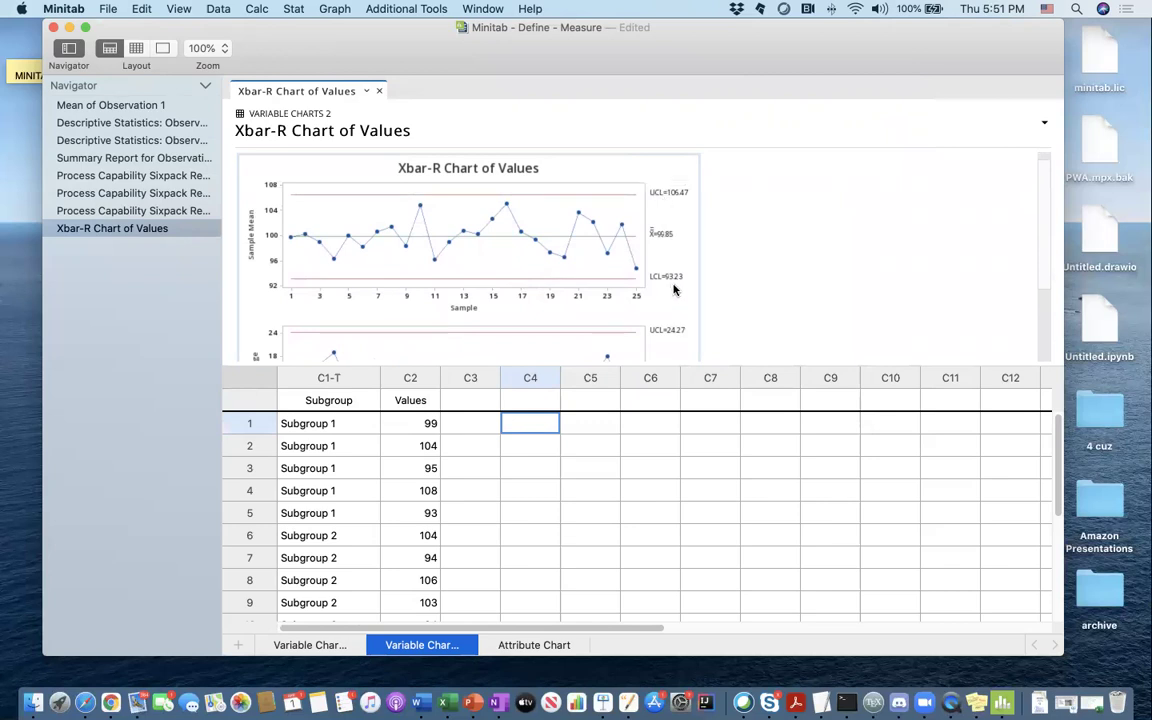
pyautogui.scroll(-5, 622, 306)
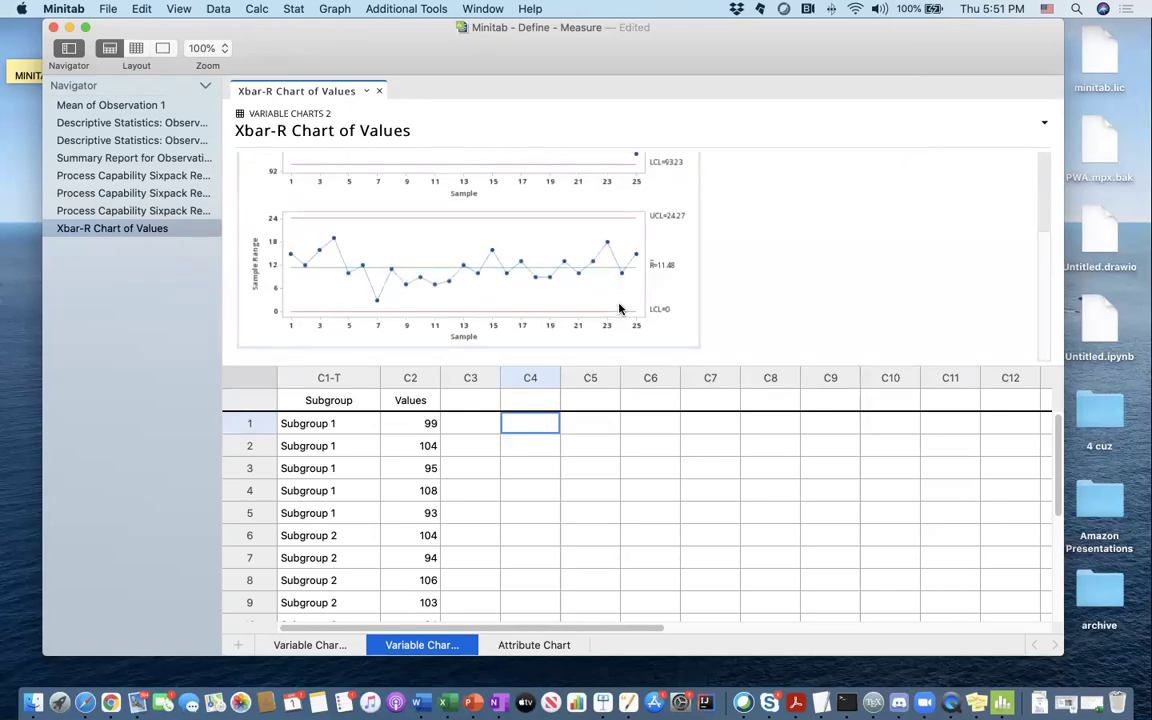
pyautogui.scroll(5, 619, 309)
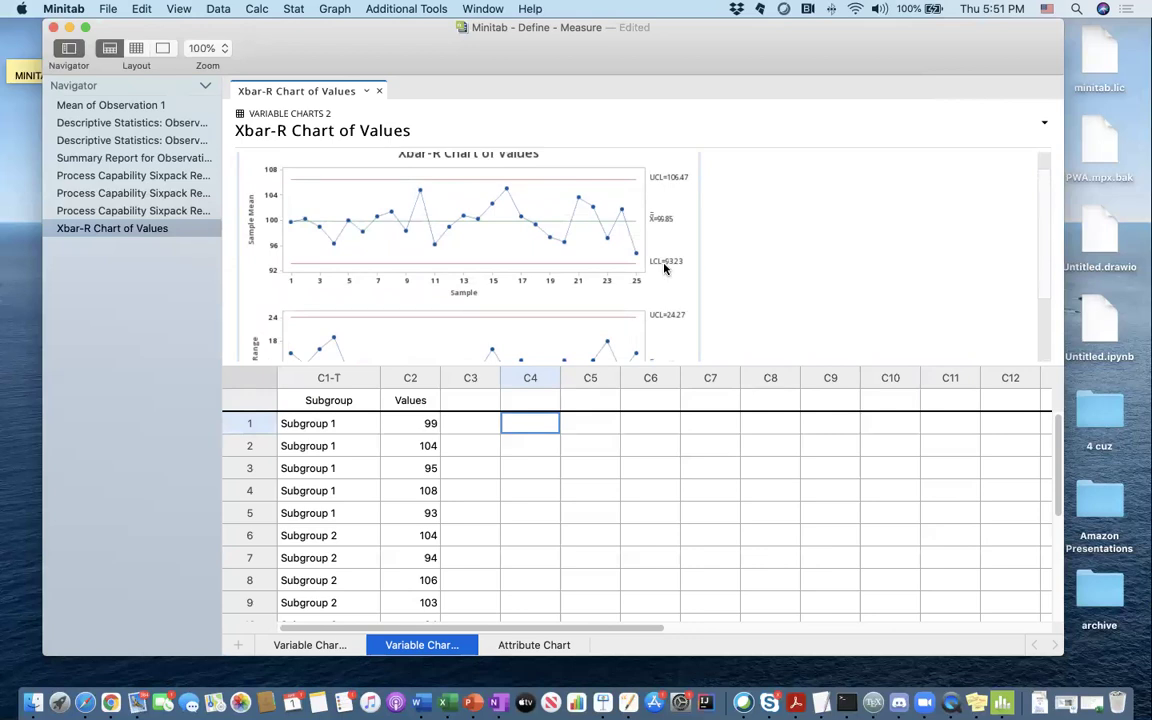
pyautogui.click(158, 226)
pyautogui.click(160, 211)
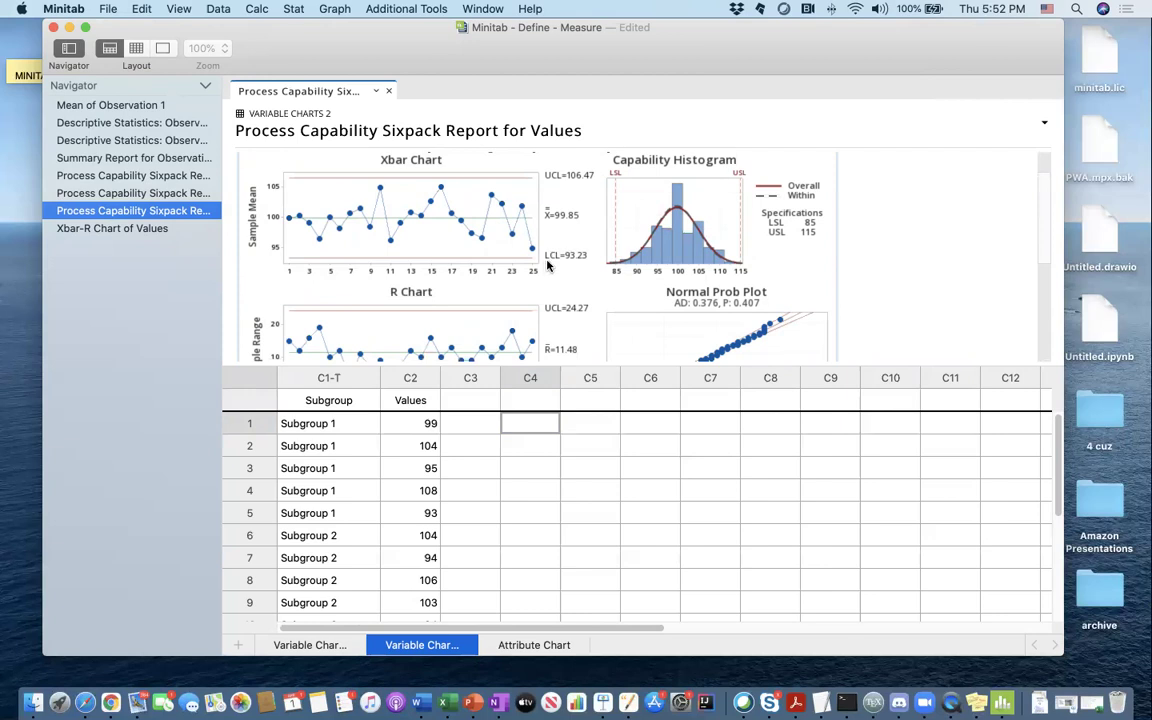
# - Show the Xbar-R Chart of Values in graph-only layout and enlarge the chart
pyautogui.click(150, 228)
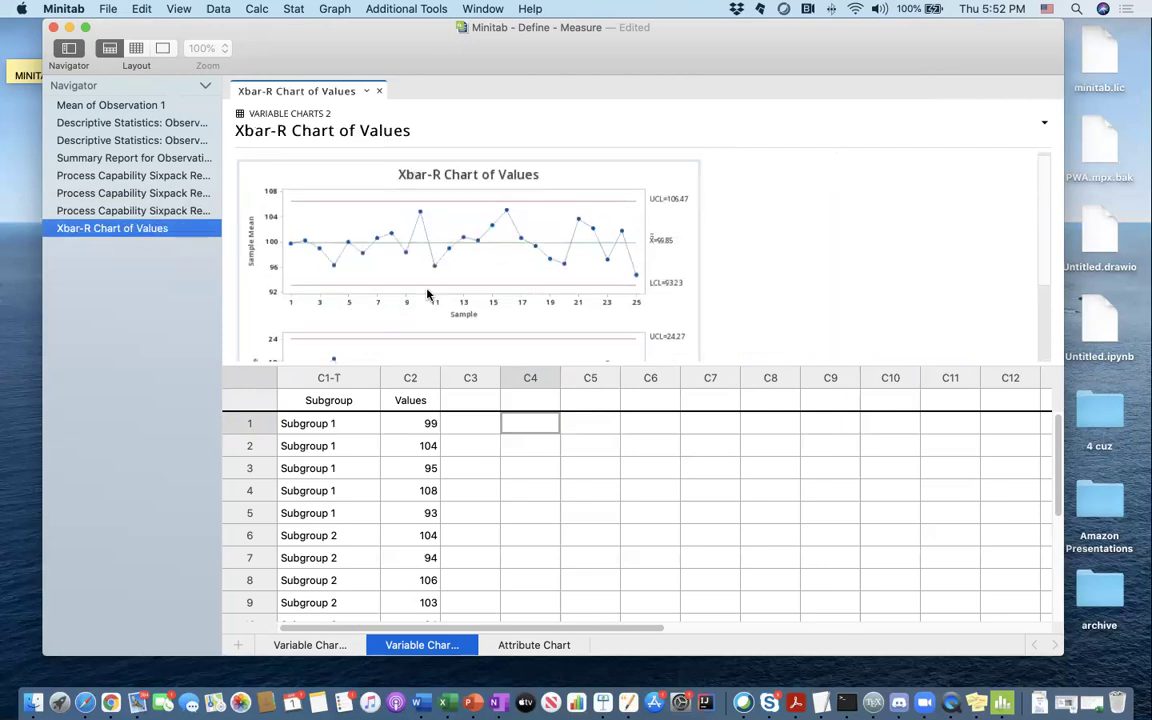
pyautogui.click(162, 48)
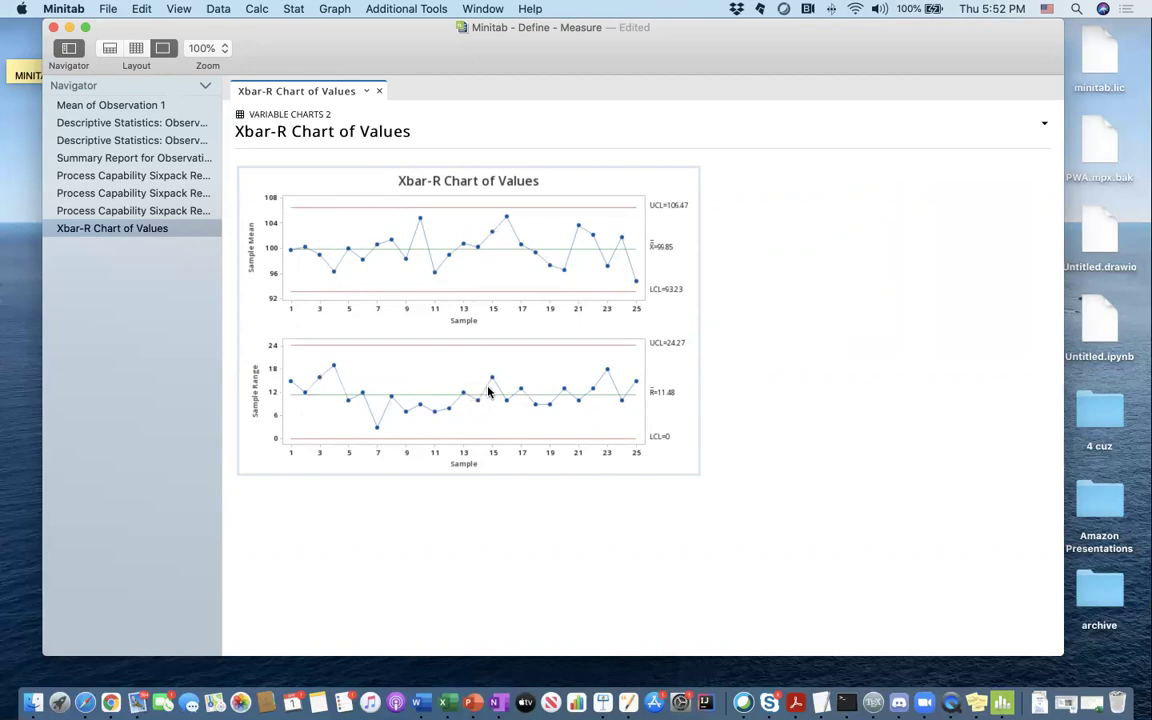
pyautogui.click(676, 466)
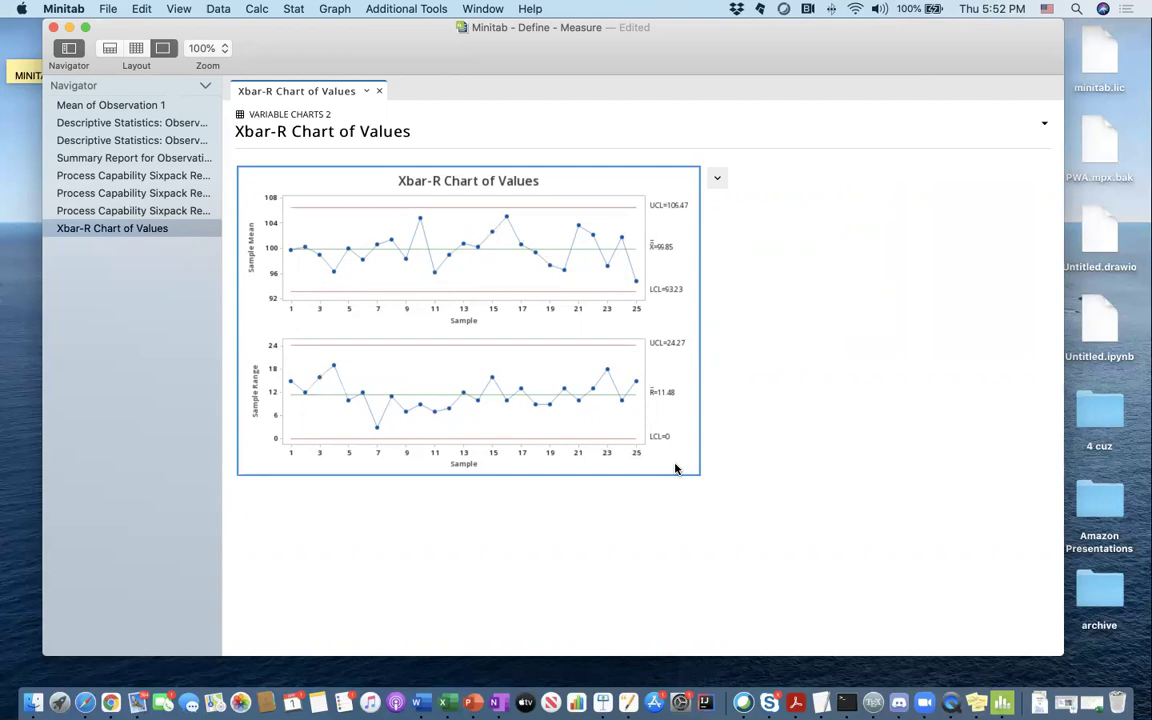
pyautogui.moveTo(697, 475); pyautogui.dragTo(734, 485)
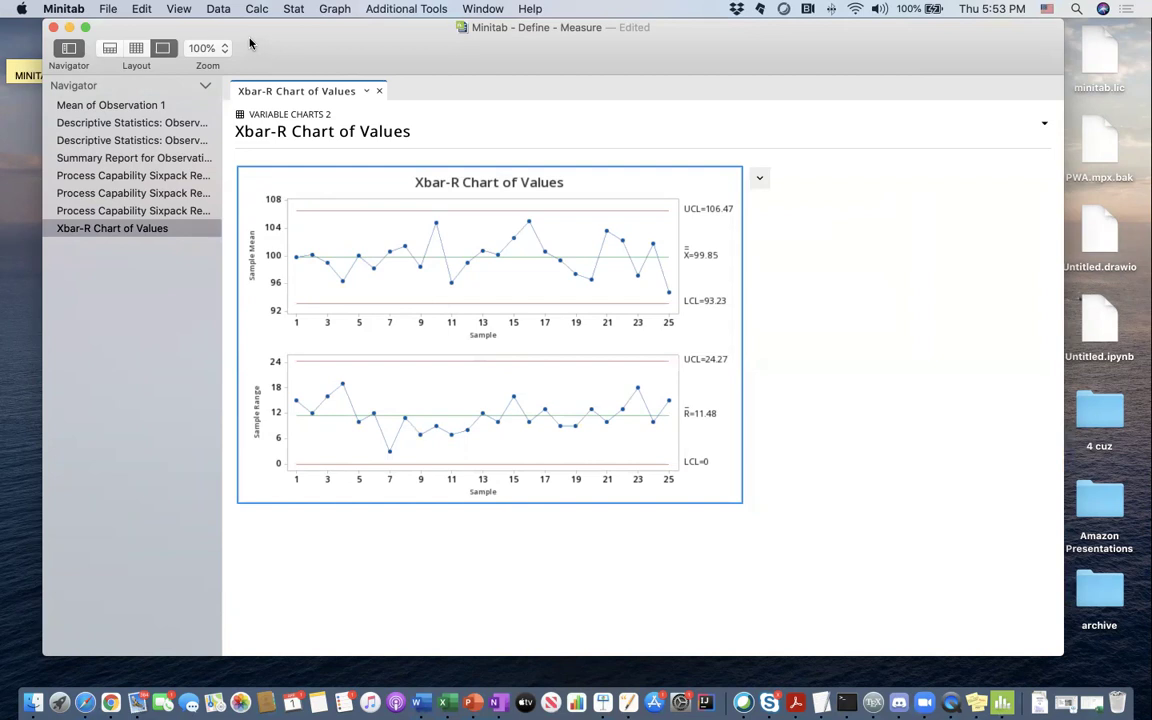
# - Restore split layout on the first Variable Charts sheet and reopen the Xbar-R Chart dialog
pyautogui.click(110, 48)
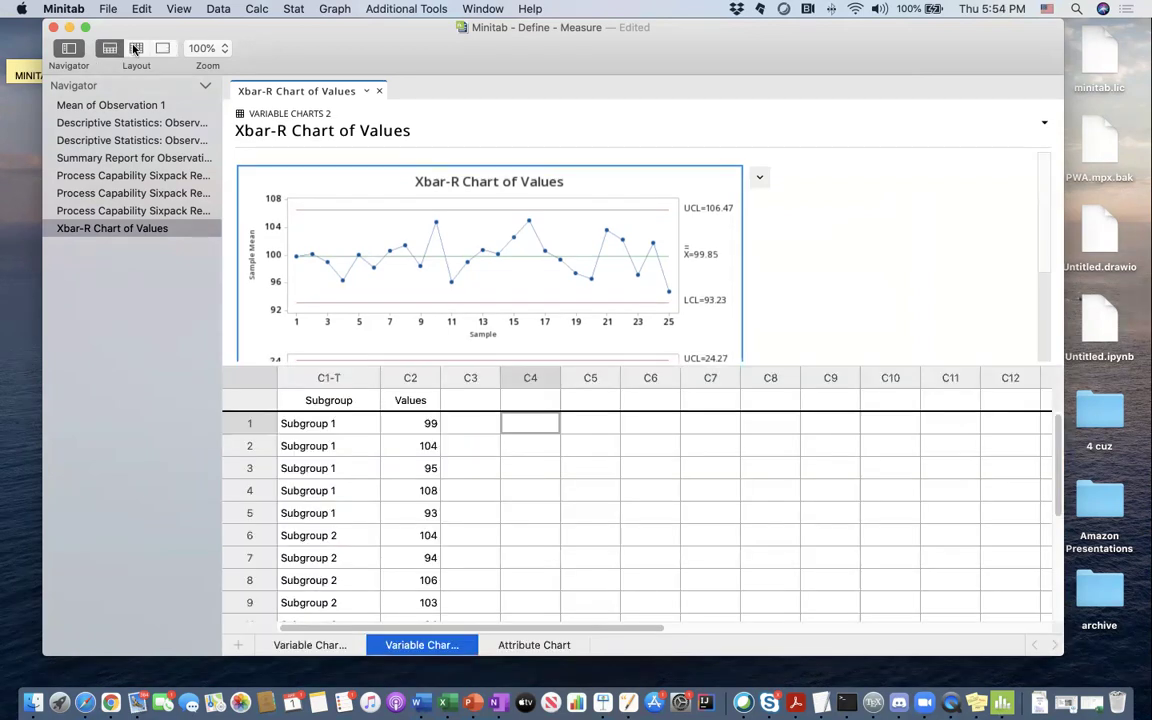
pyautogui.click(310, 645)
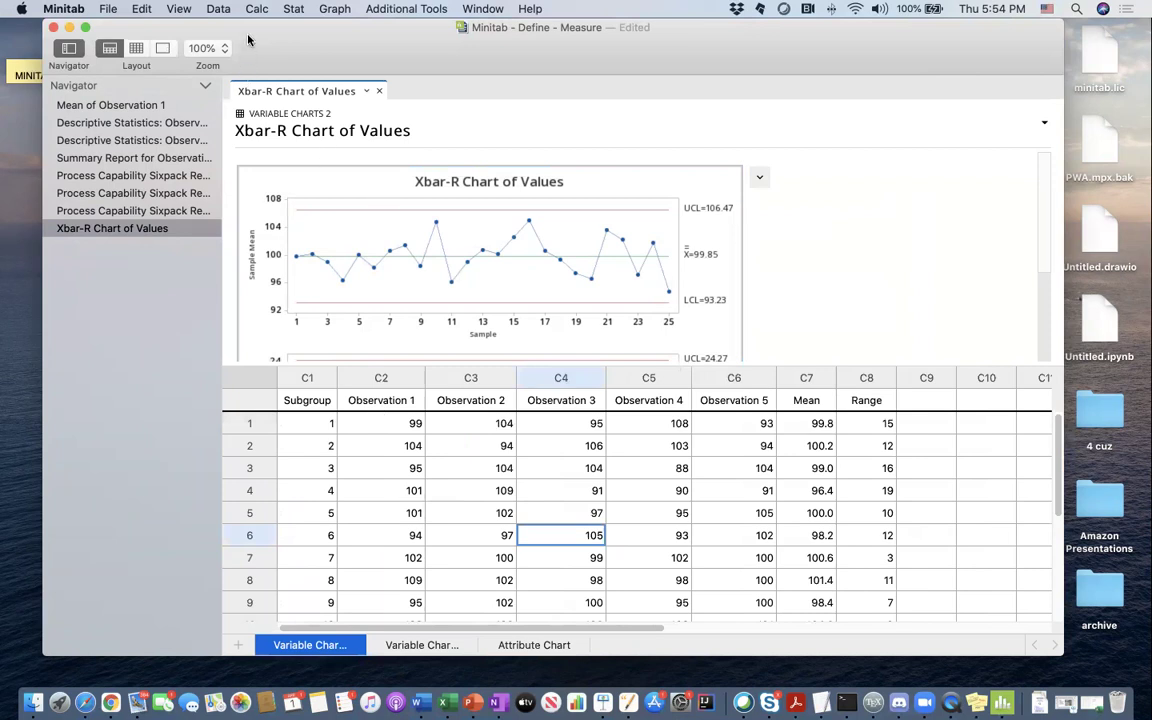
pyautogui.click(293, 8)
pyautogui.moveTo(322, 28)
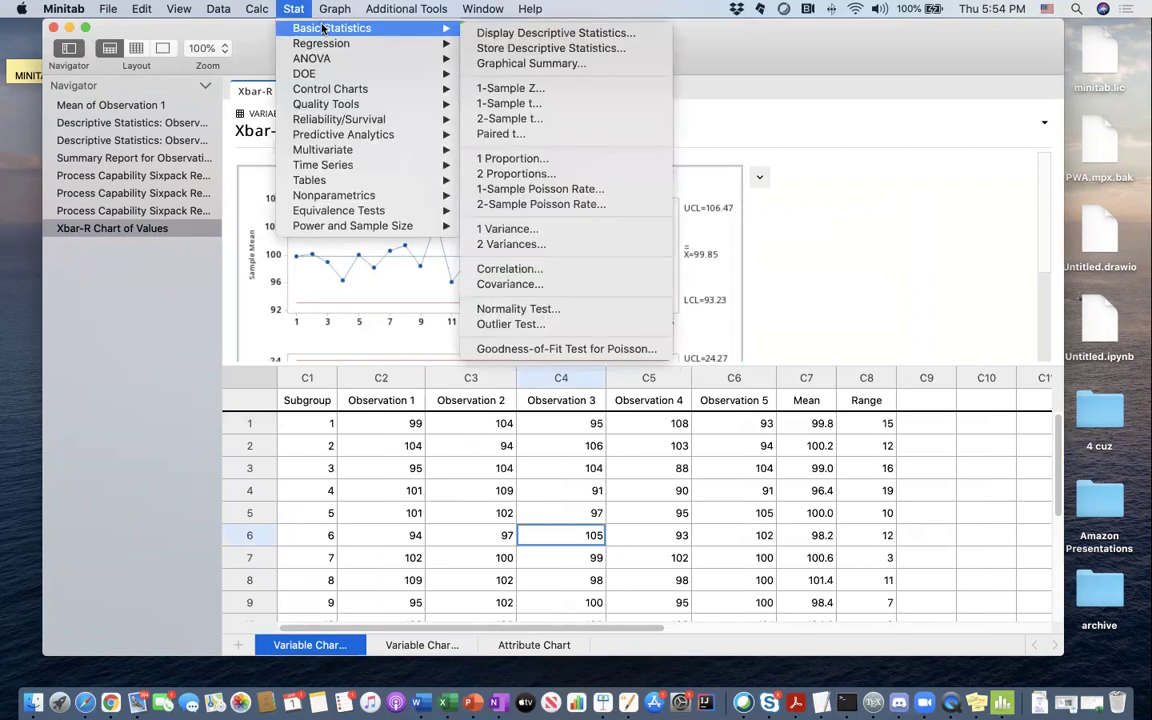
pyautogui.moveTo(316, 88)
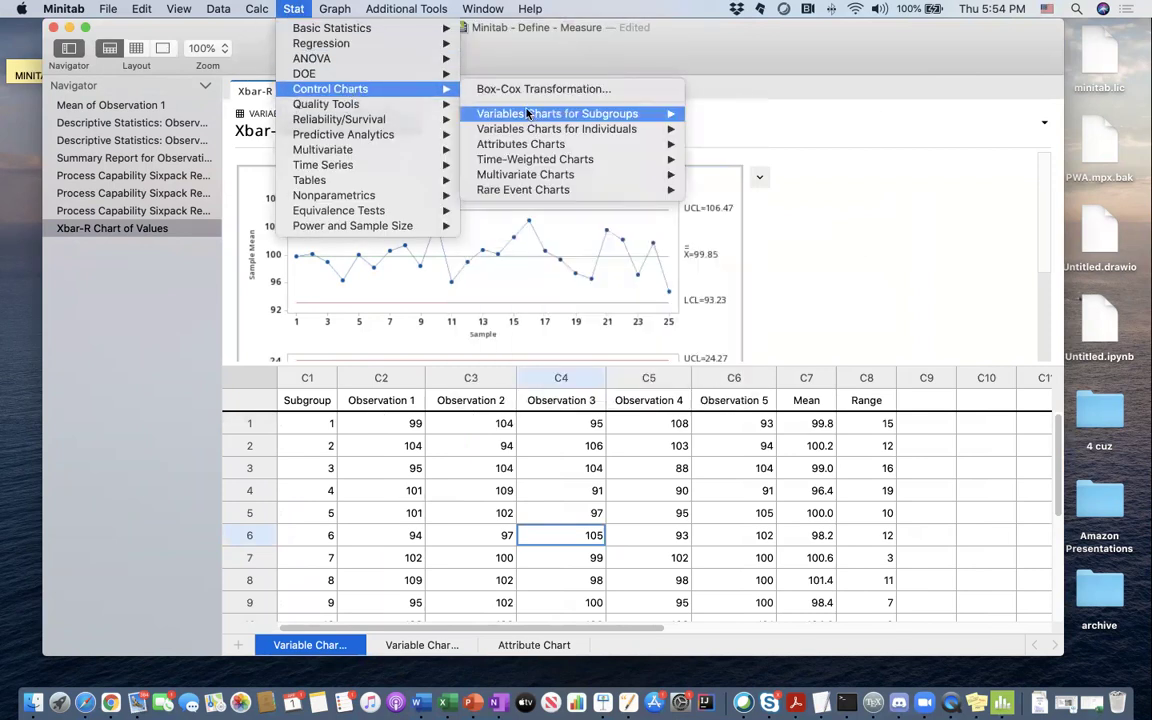
pyautogui.moveTo(527, 114)
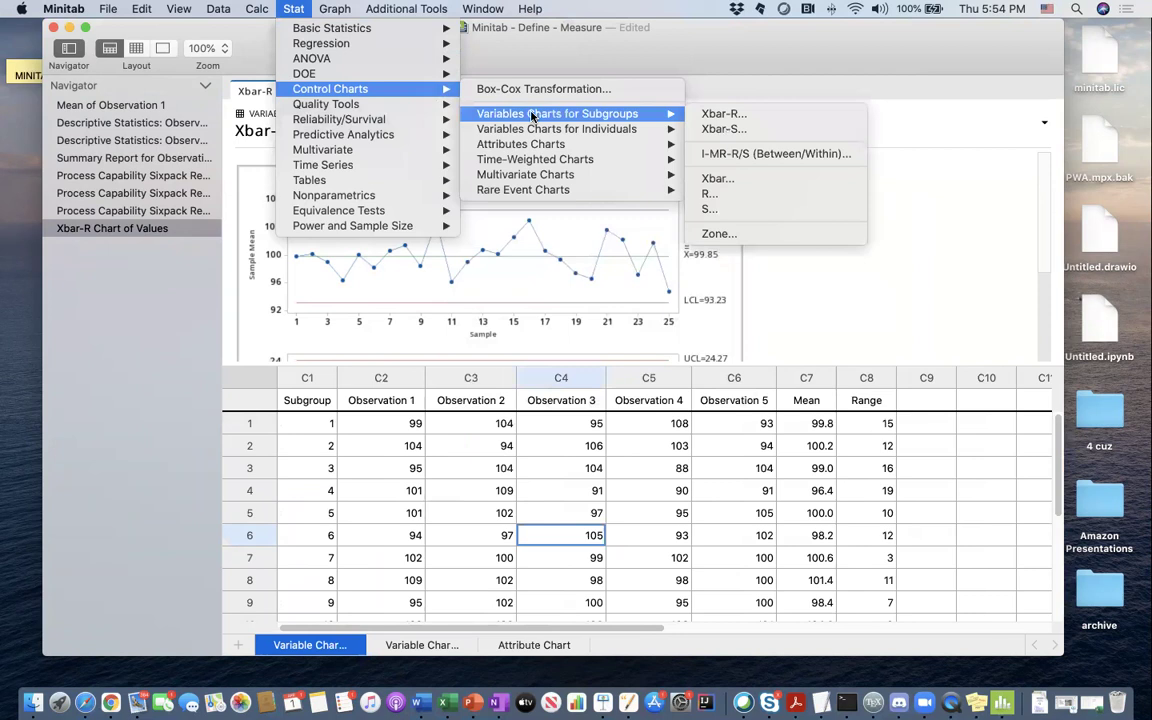
pyautogui.click(716, 114)
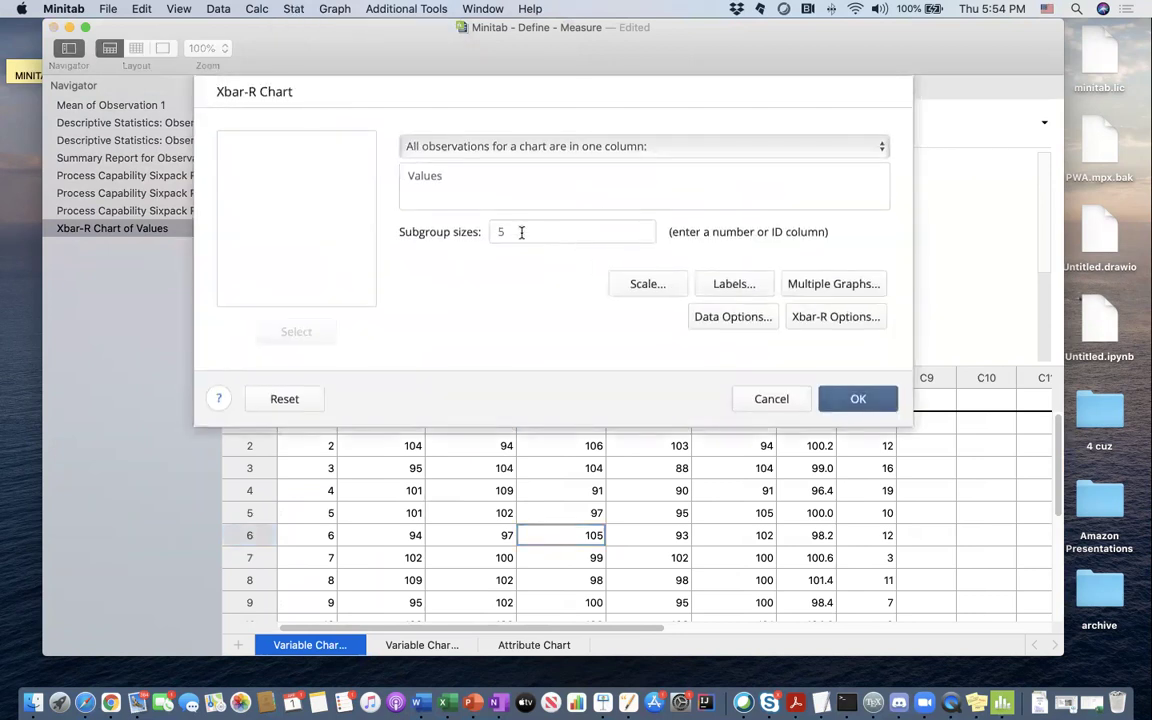
# - Set subgroups as one row of columns and add Observation 1 through Observation 5
pyautogui.click(530, 147)
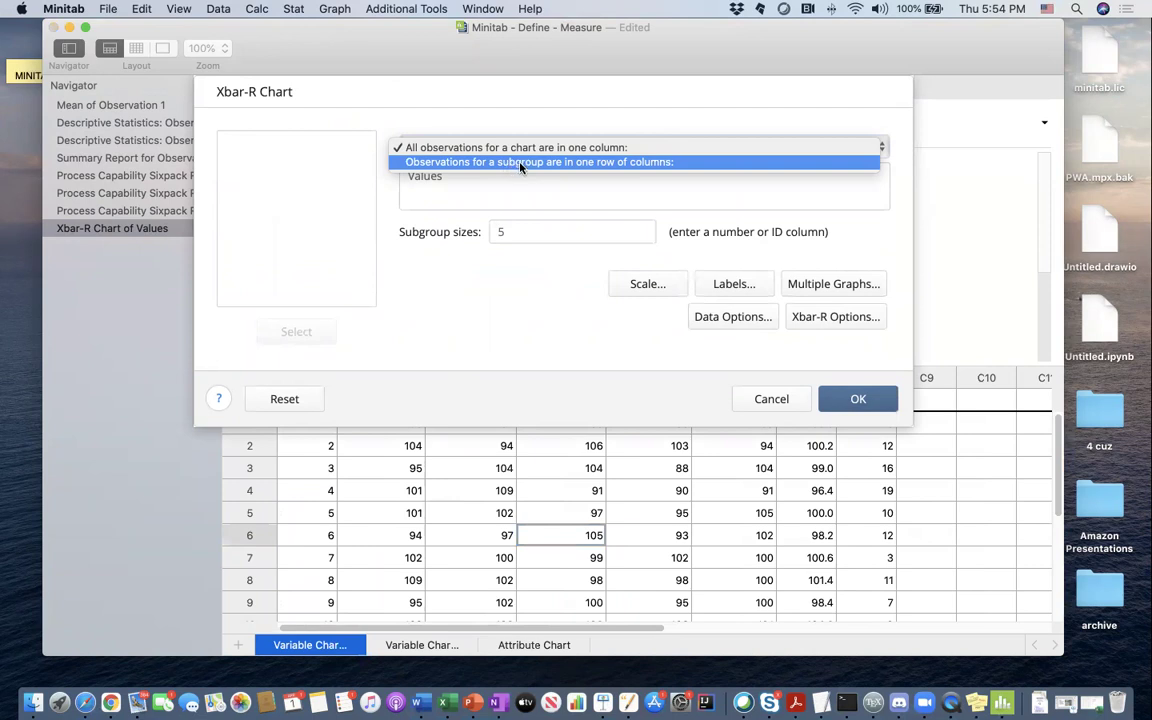
pyautogui.click(519, 167)
pyautogui.click(512, 177)
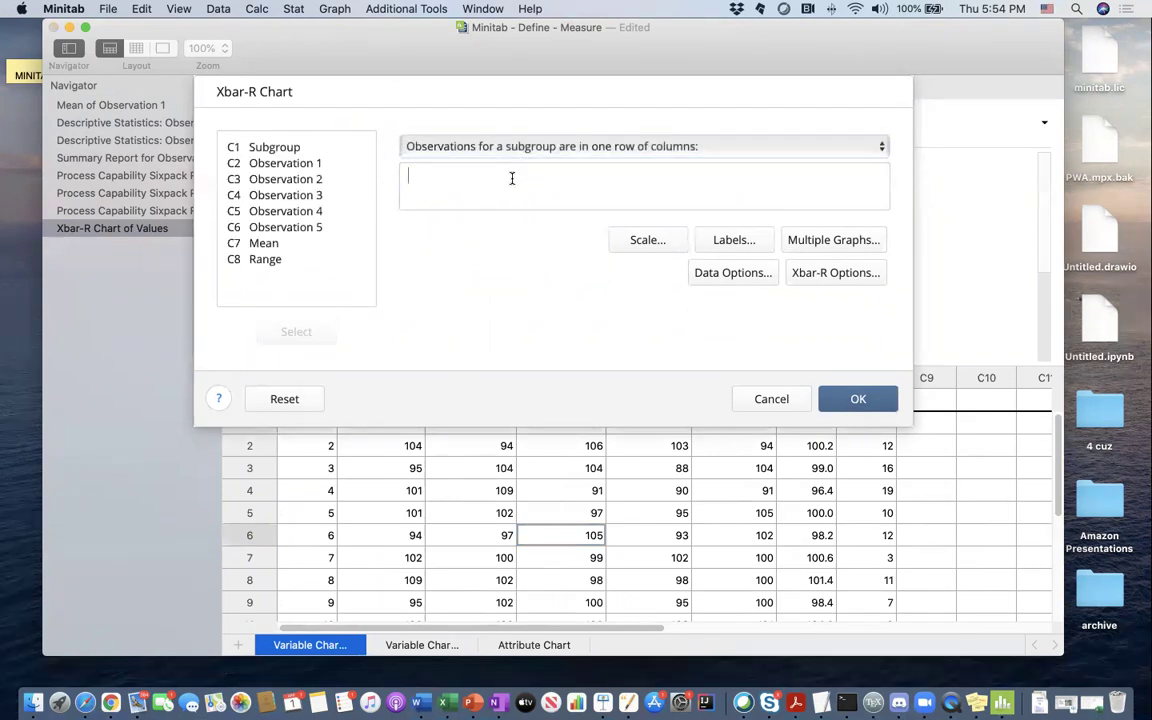
pyautogui.doubleClick(318, 163)
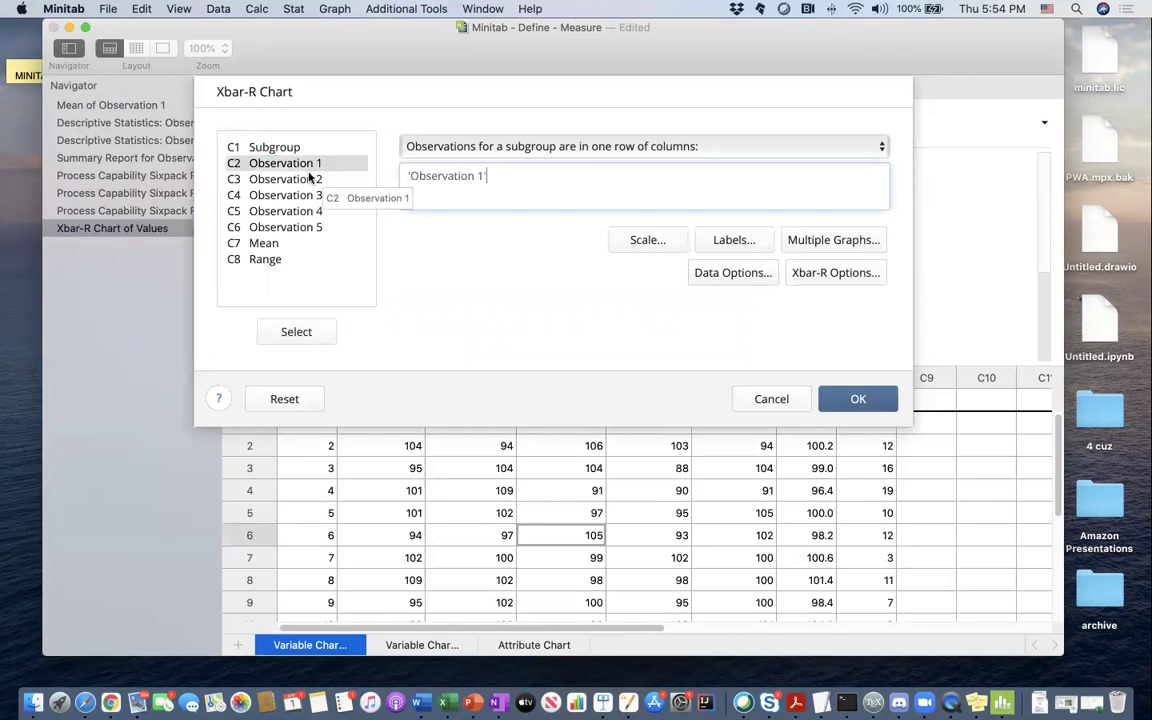
pyautogui.click(308, 179)
pyautogui.doubleClick(308, 179)
pyautogui.click(308, 195)
pyautogui.doubleClick(308, 195)
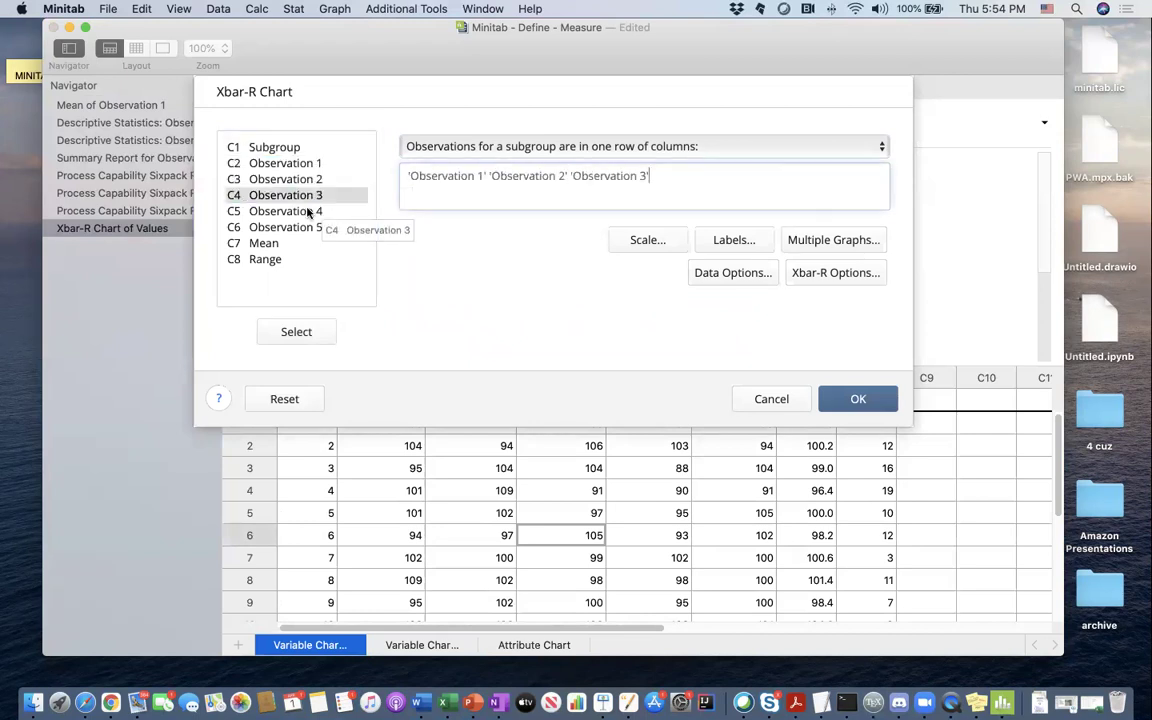
pyautogui.click(308, 211)
pyautogui.doubleClick(308, 211)
pyautogui.click(306, 227)
pyautogui.doubleClick(306, 227)
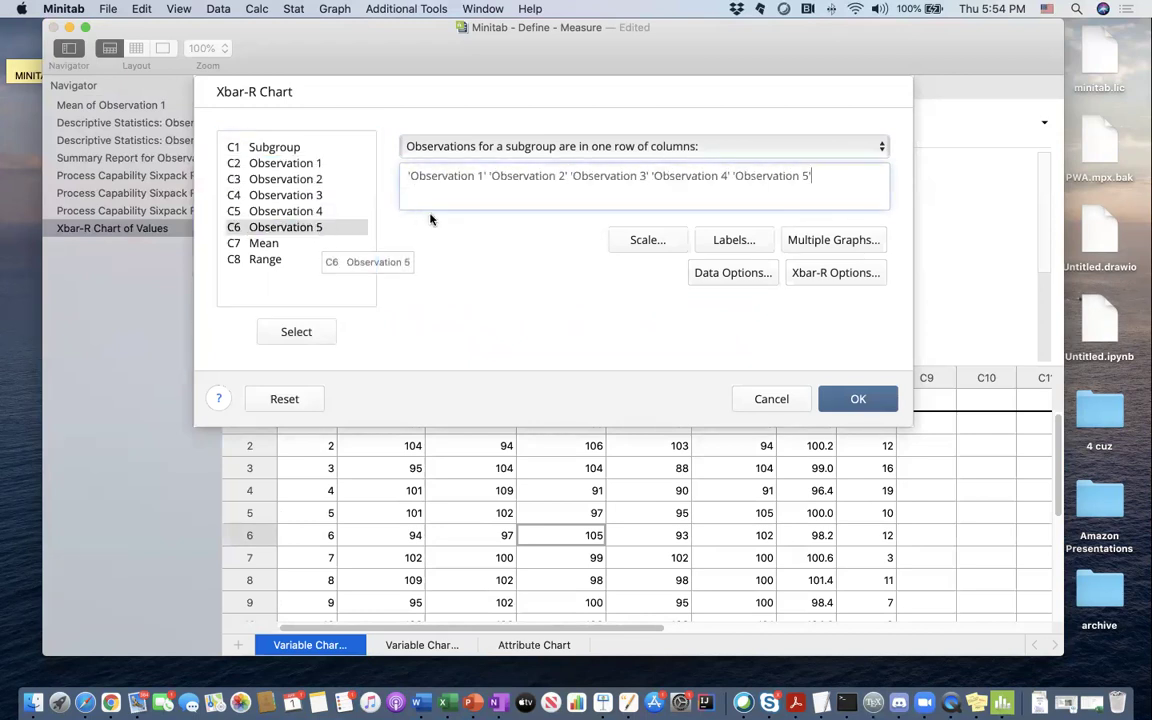
# - Generate the Xbar-R chart of Observation 1–5 and look over the result
pyautogui.click(826, 399)
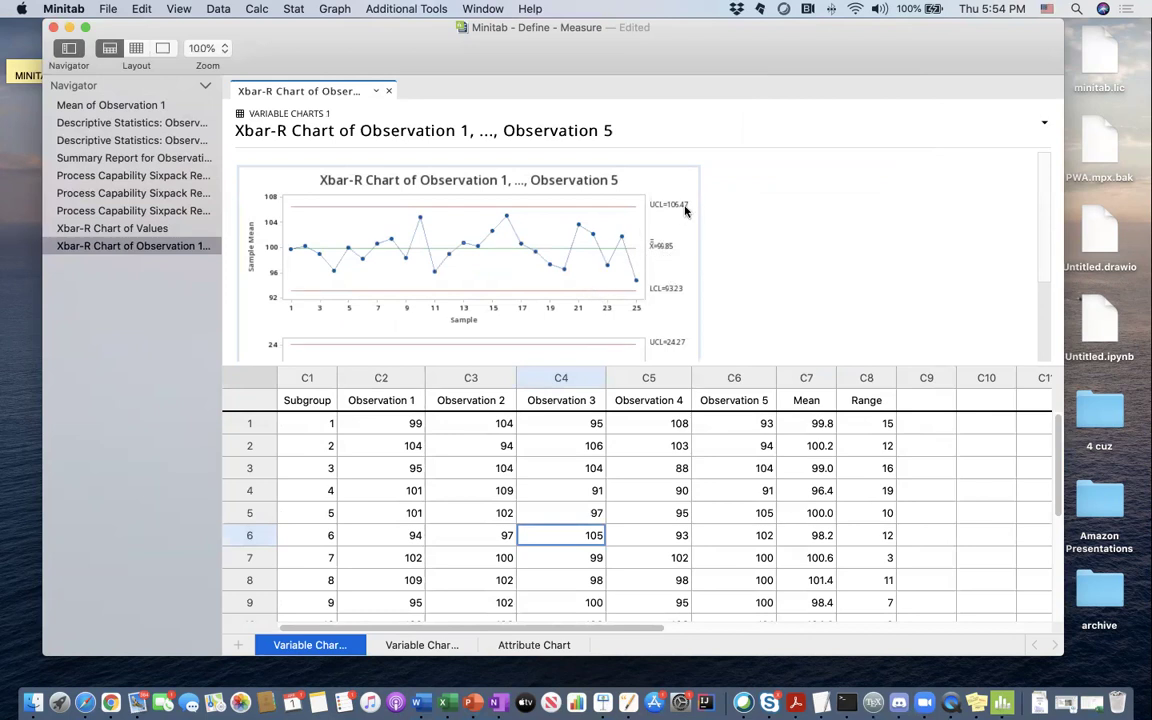
pyautogui.scroll(-3, 600, 250)
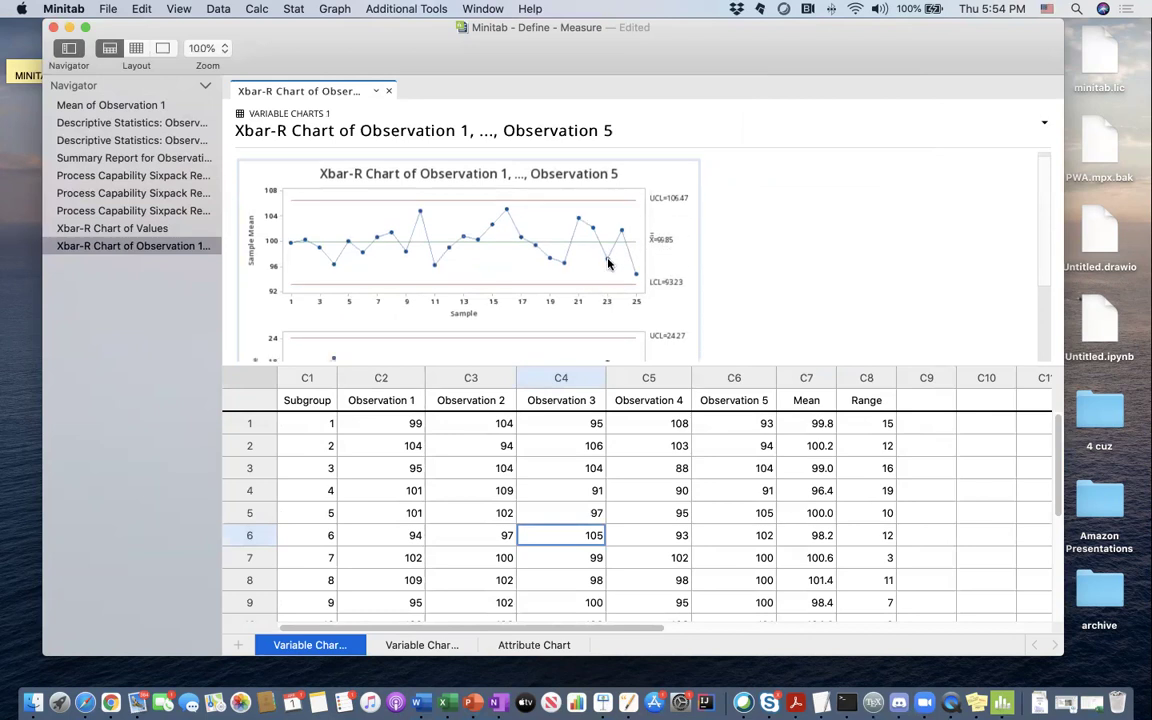
pyautogui.scroll(2, 608, 262)
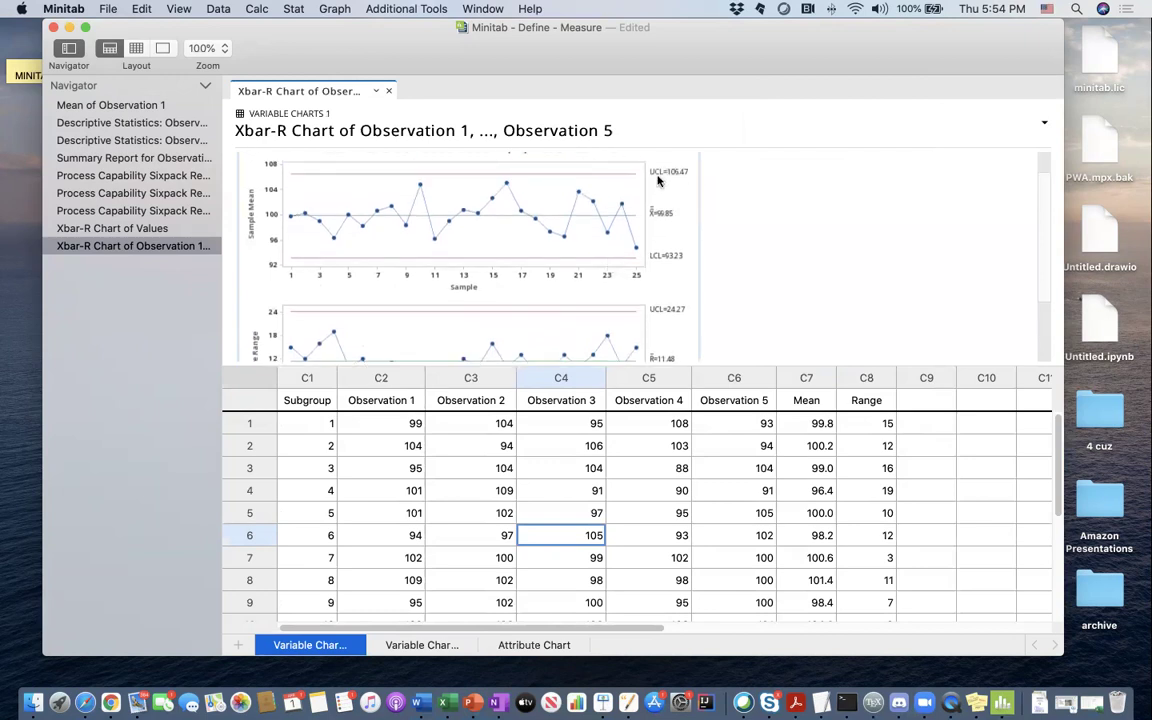